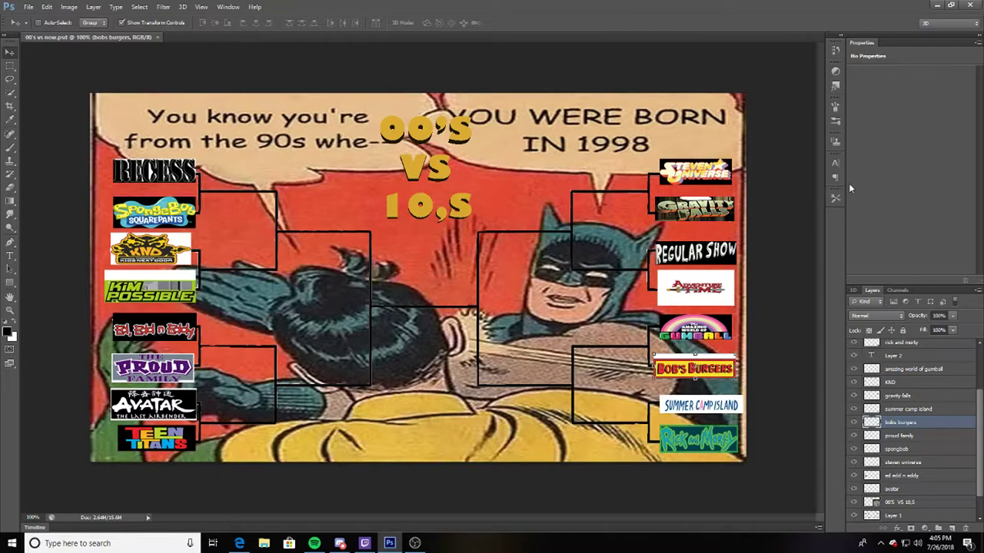
pyautogui.click(340, 543)
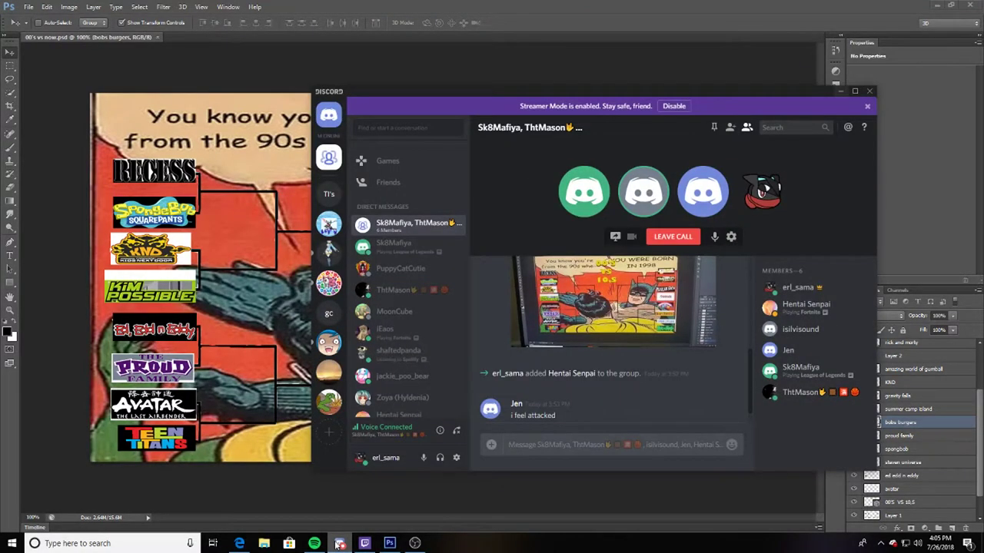
pyautogui.click(340, 543)
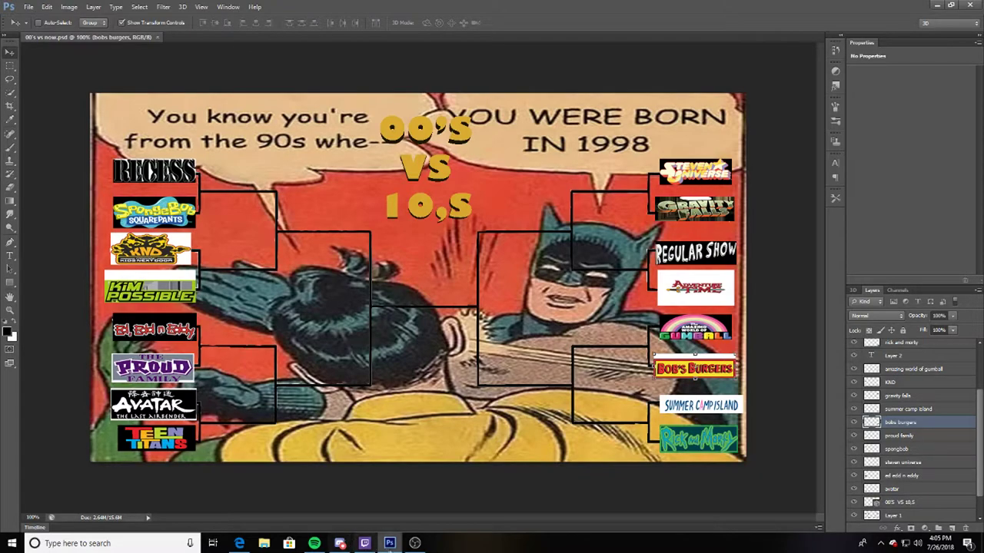
pyautogui.click(414, 539)
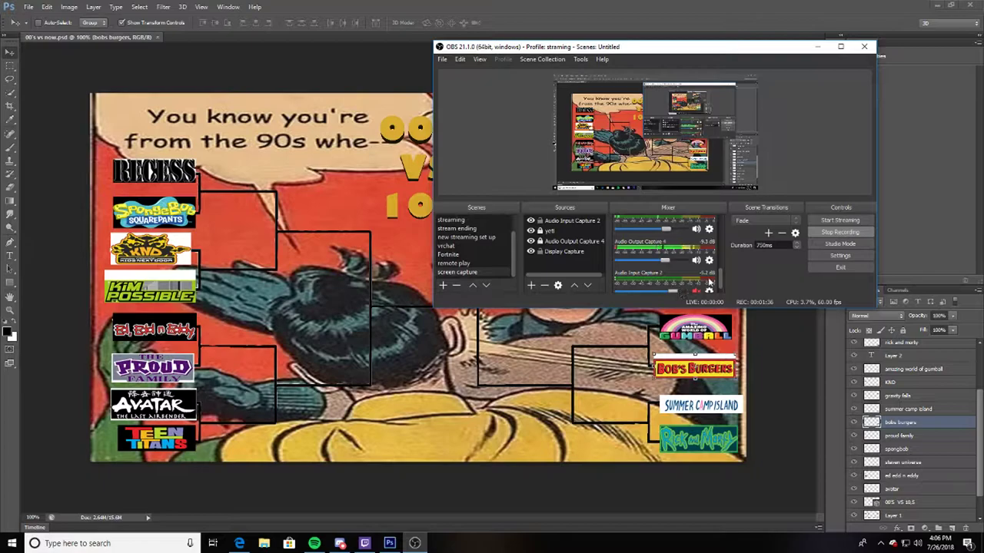
pyautogui.scroll(-1, 722, 289)
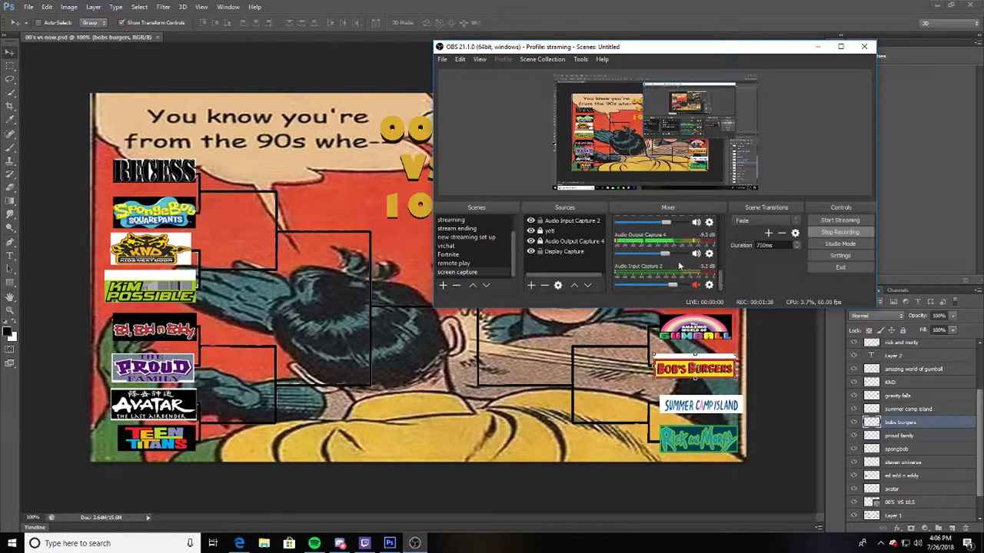
pyautogui.scroll(3, 719, 272)
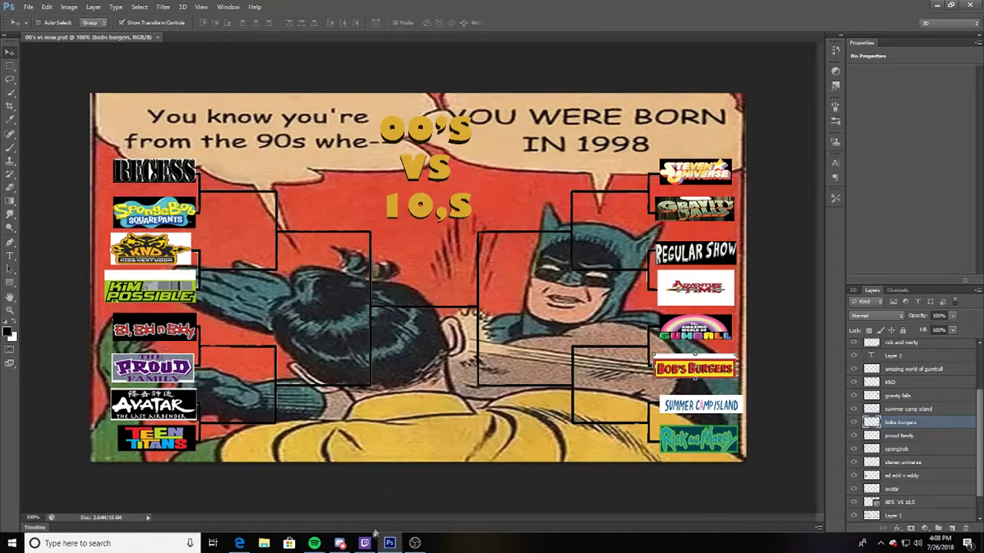
# - Move the Gravity Falls logo into the top second-round slot of the bracket's right side
pyautogui.moveTo(342, 544)
pyautogui.click(899, 398)
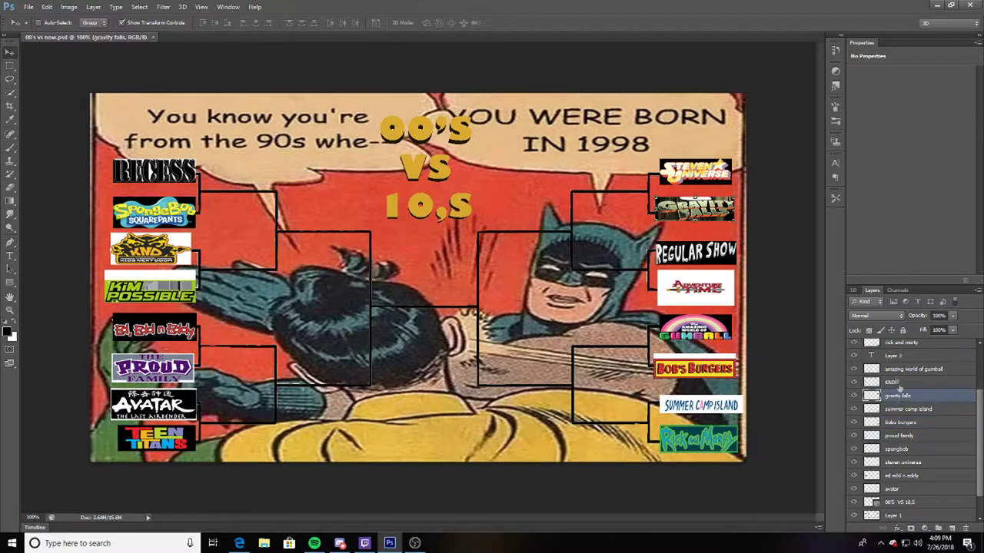
pyautogui.moveTo(710, 207); pyautogui.dragTo(632, 176)
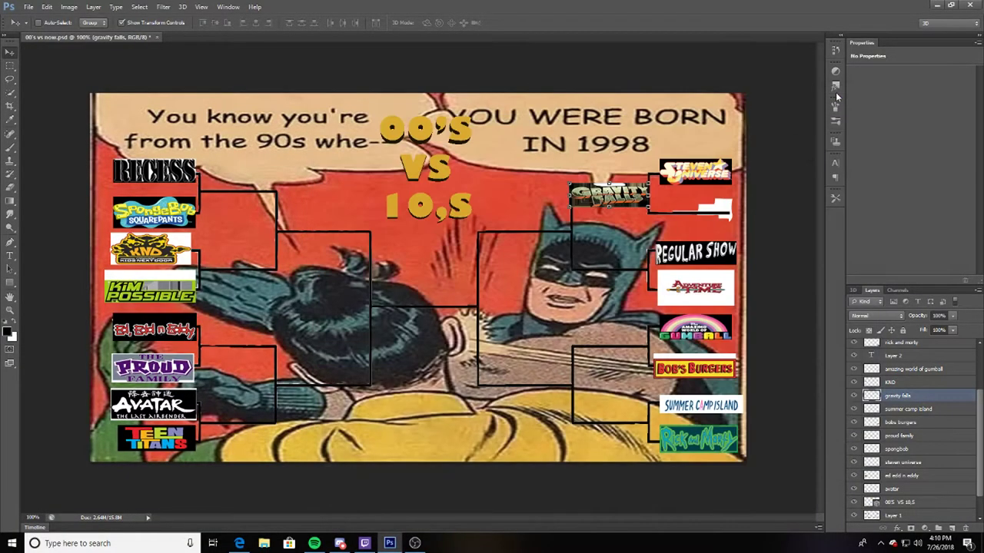
pyautogui.click(840, 91)
pyautogui.click(341, 543)
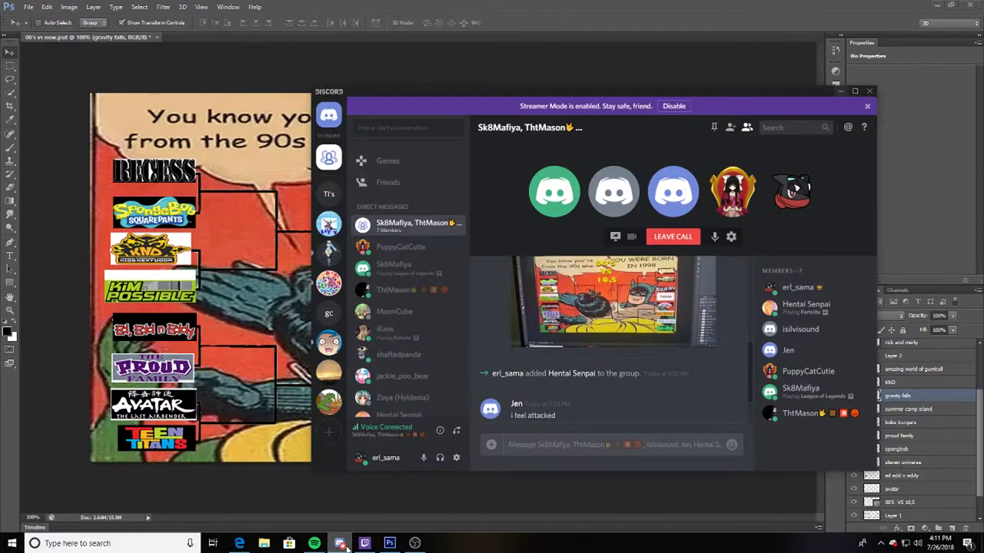
pyautogui.click(343, 543)
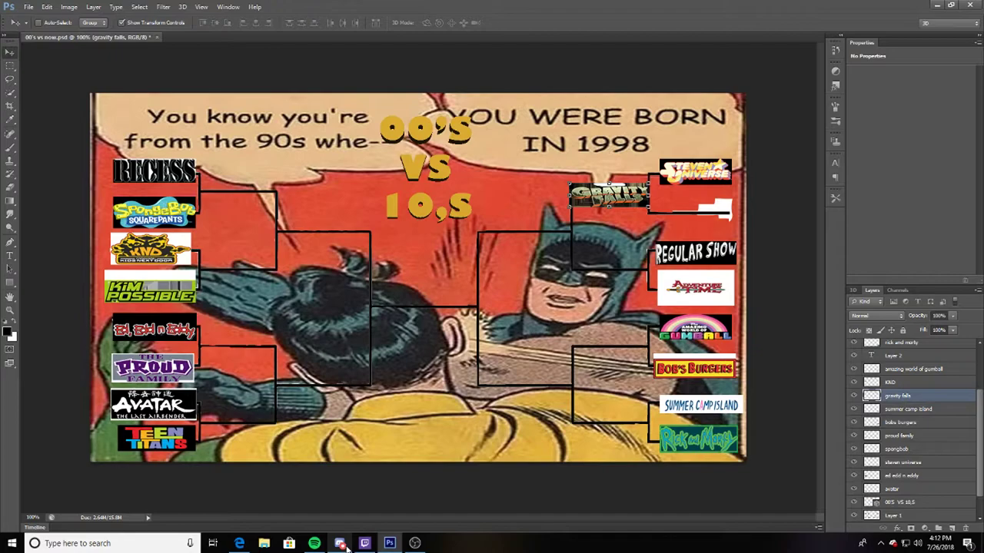
# - Move the Adventure Time logo into the right bracket's second-round slot beside its pairing with Regular Show
pyautogui.moveTo(306, 545)
pyautogui.scroll(-1, 925, 469)
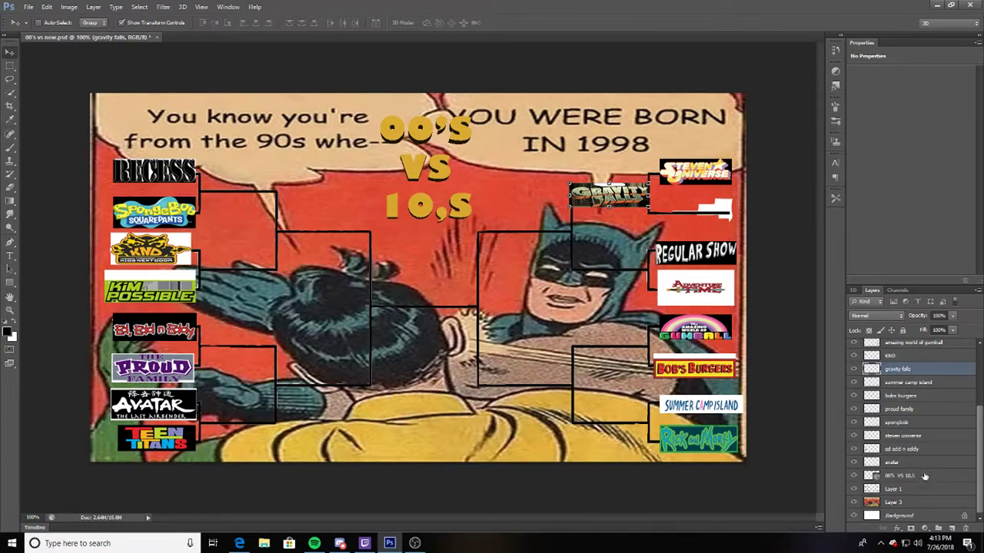
pyautogui.scroll(3, 923, 471)
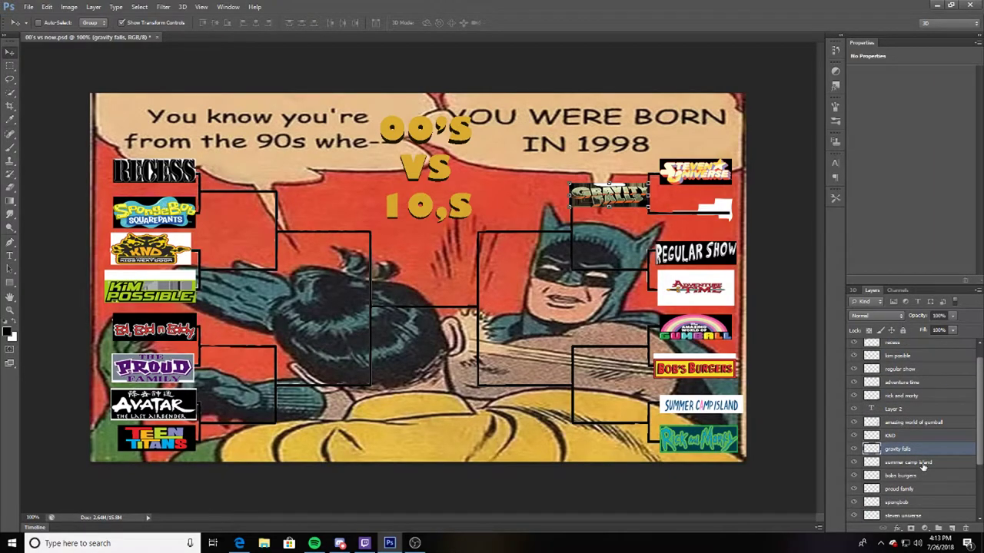
pyautogui.click(921, 401)
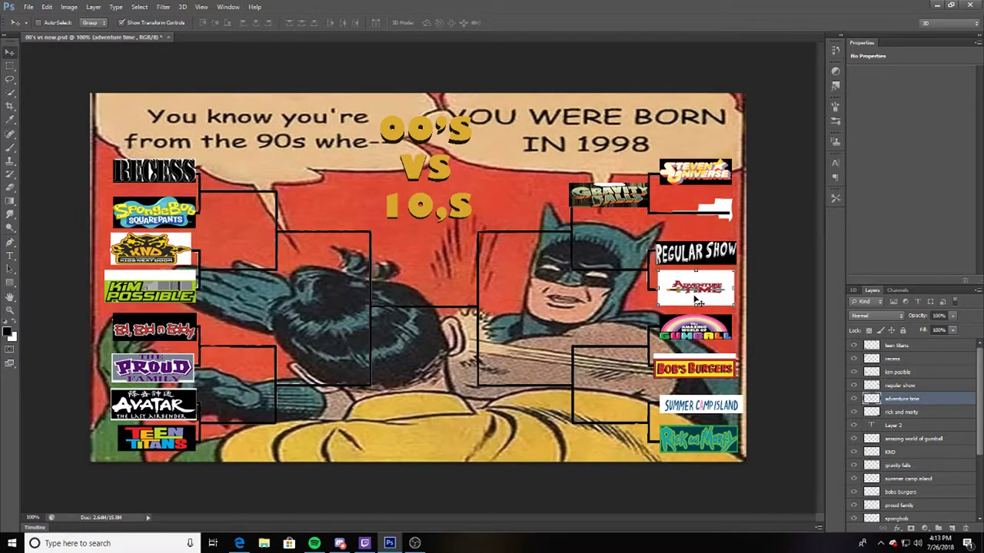
pyautogui.moveTo(705, 295); pyautogui.dragTo(623, 281)
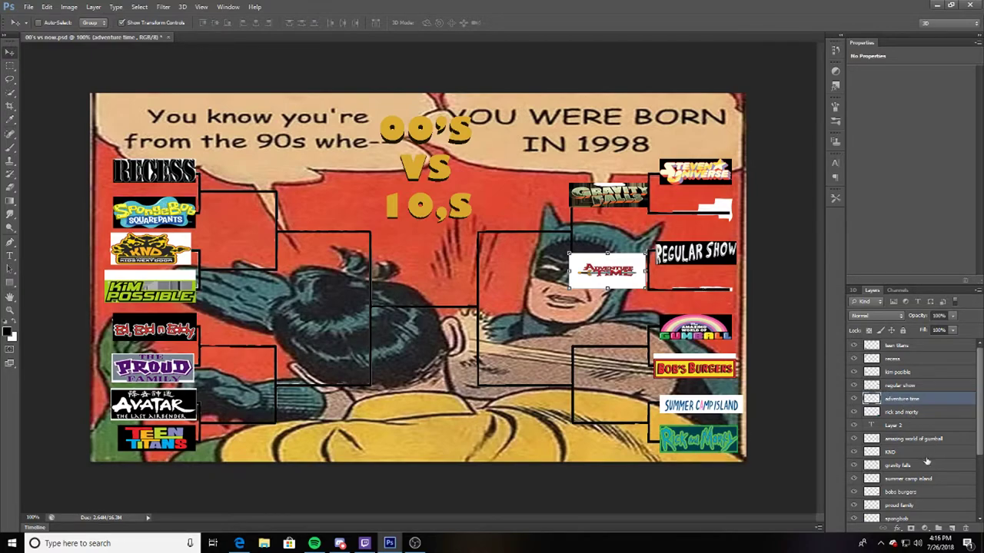
# - Move the Amazing World of Gumball logo into the right bracket's second-round slot beside its pairing with Bob's Burgers
pyautogui.scroll(-1, 922, 491)
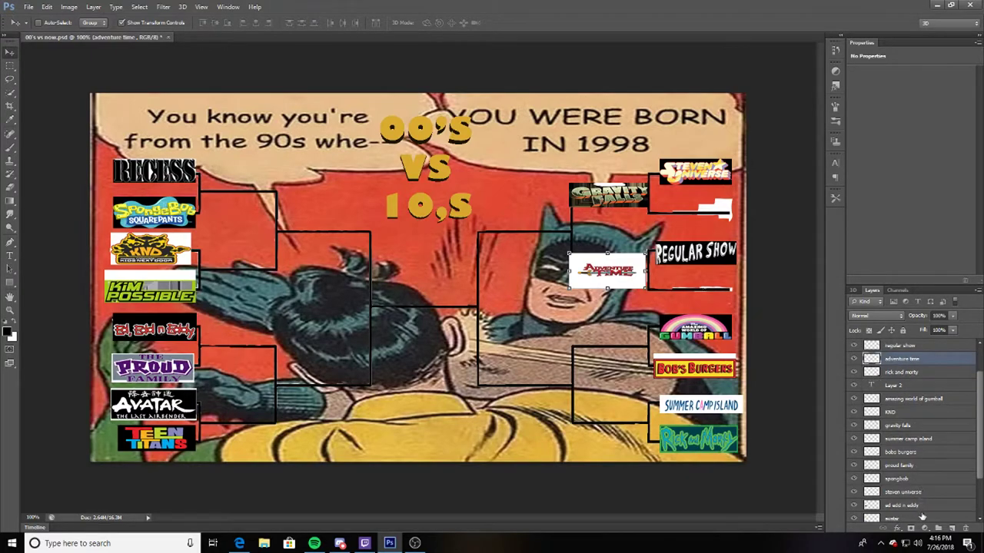
pyautogui.scroll(1, 922, 514)
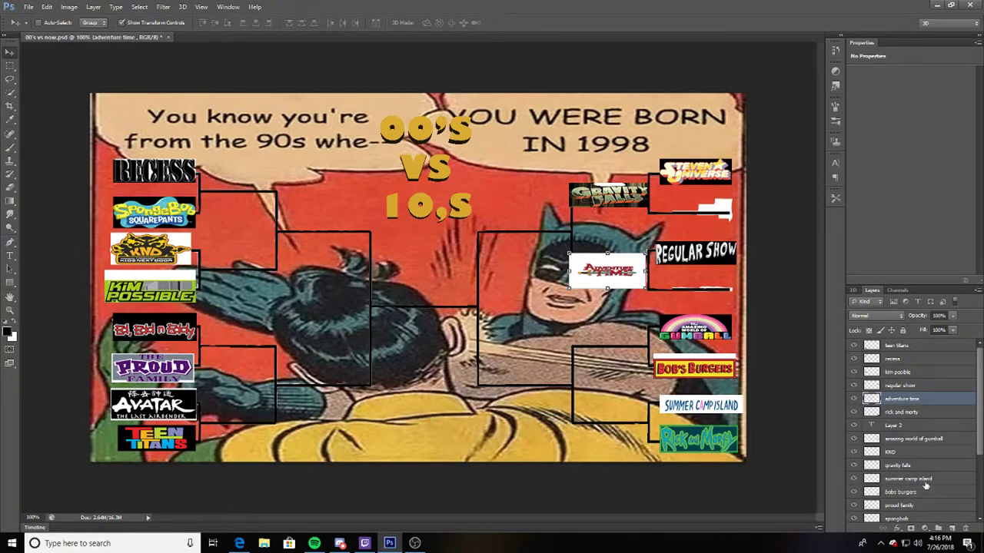
pyautogui.click(944, 444)
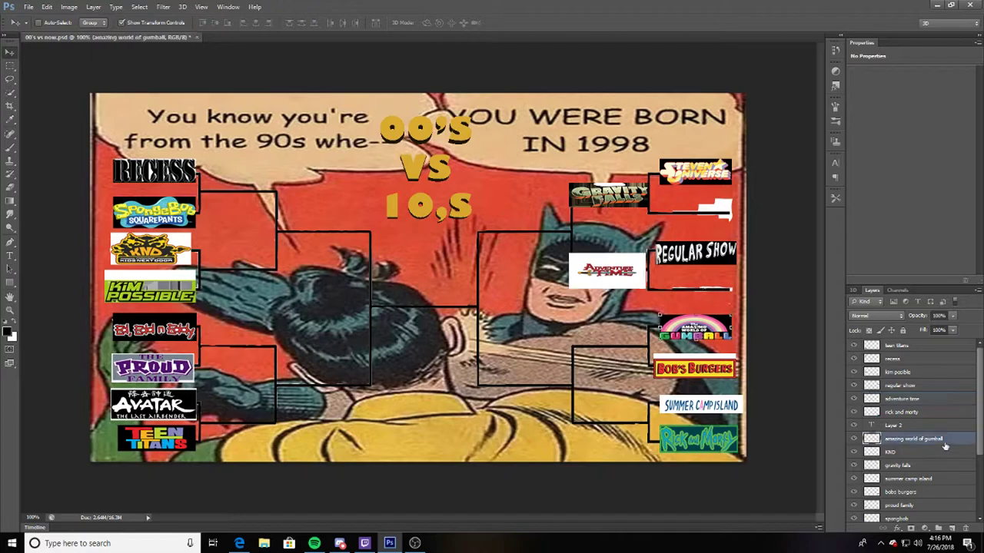
pyautogui.moveTo(718, 331); pyautogui.dragTo(645, 355)
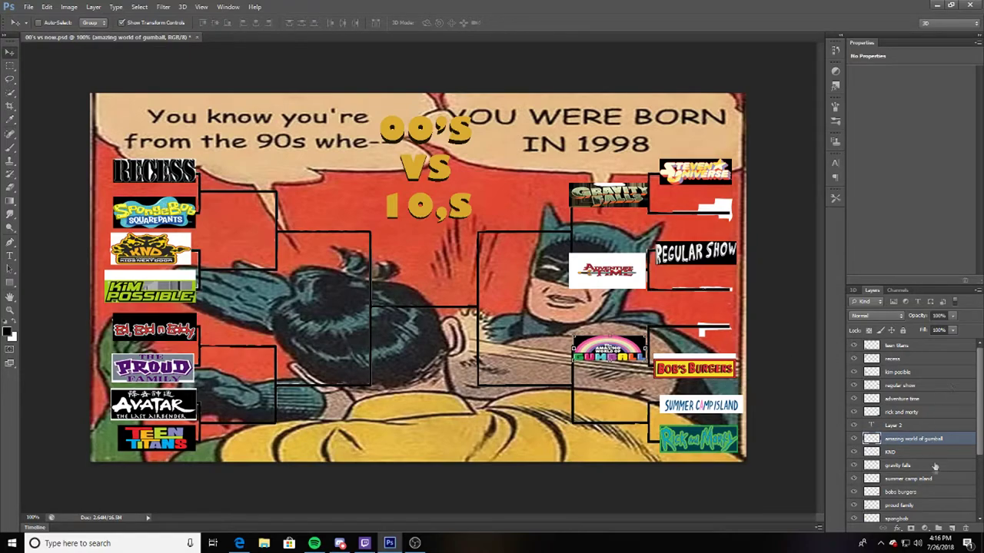
# - Move the Rick and Morty logo into the bottom second-round slot of the bracket's right side
pyautogui.scroll(-1, 931, 482)
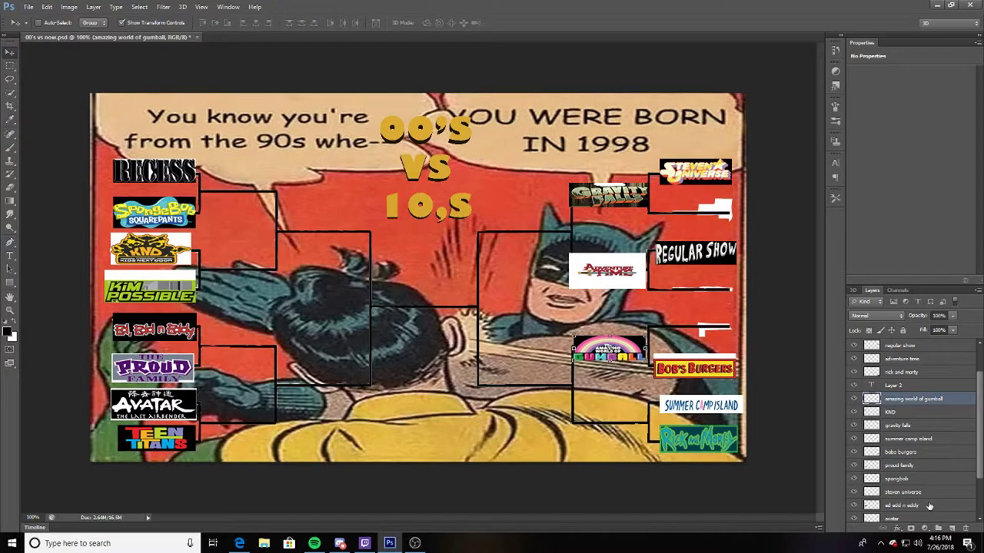
pyautogui.scroll(1, 927, 474)
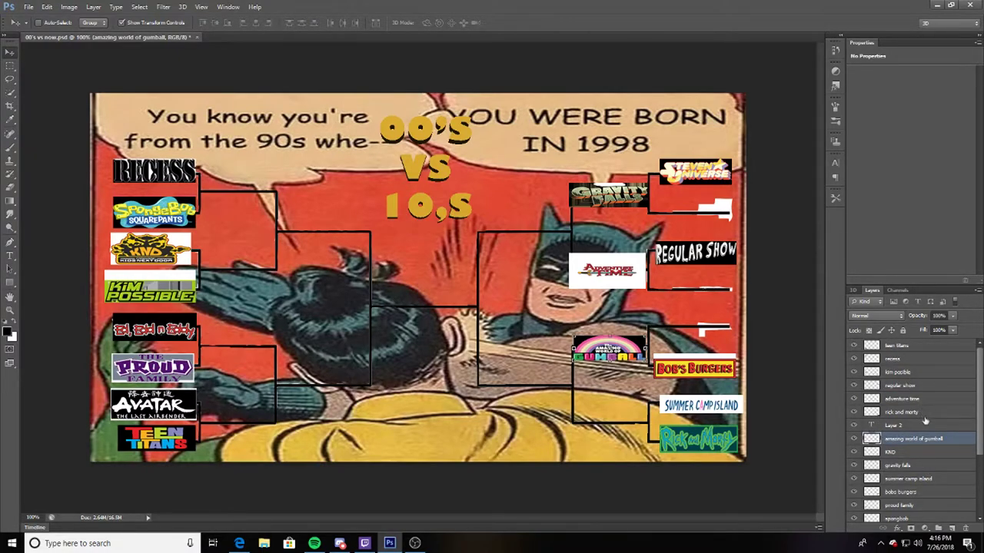
pyautogui.click(925, 415)
pyautogui.moveTo(718, 439); pyautogui.dragTo(627, 420)
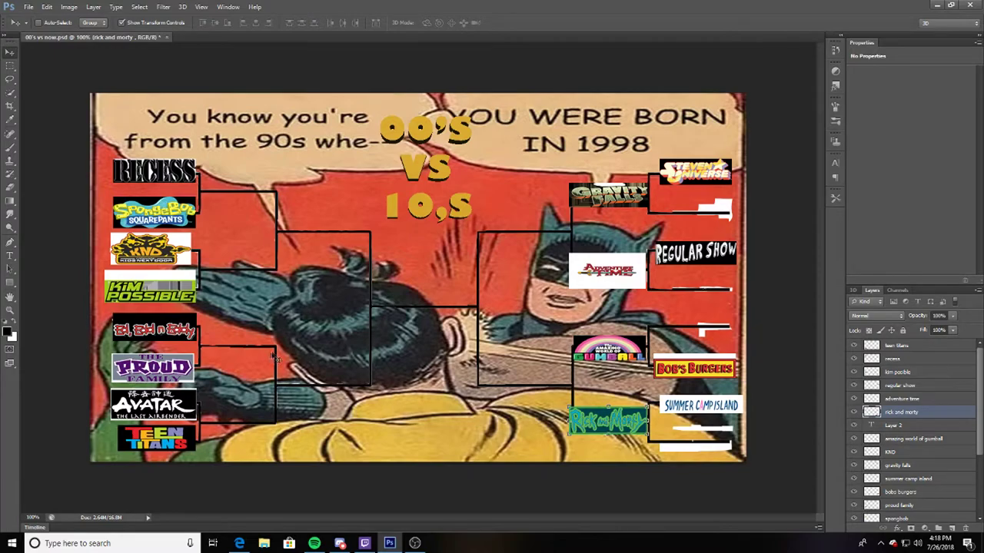
# - Move the SpongeBob SquarePants and KND logos into the two upper second-round slots of the bracket's left side
pyautogui.scroll(-1, 907, 431)
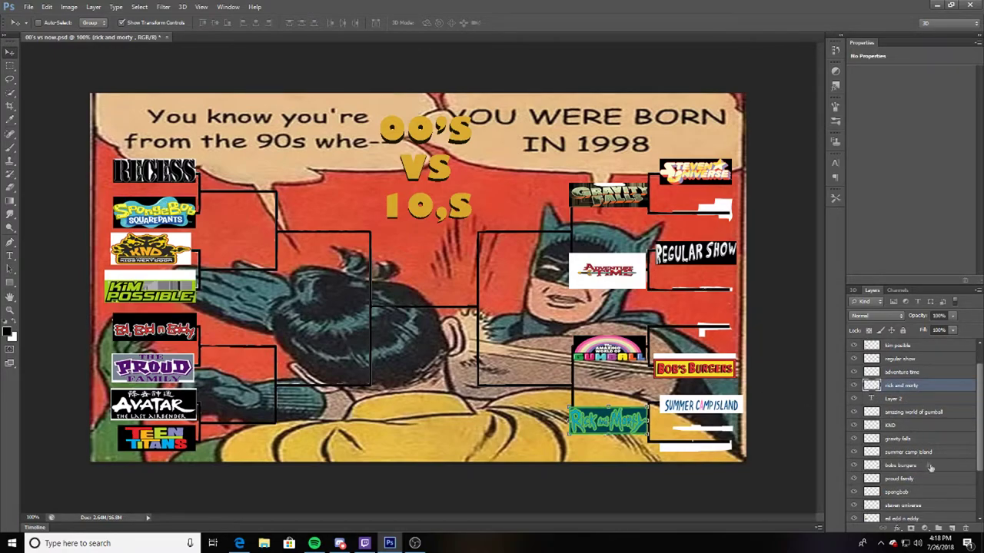
pyautogui.click(925, 492)
pyautogui.moveTo(178, 223); pyautogui.dragTo(268, 200)
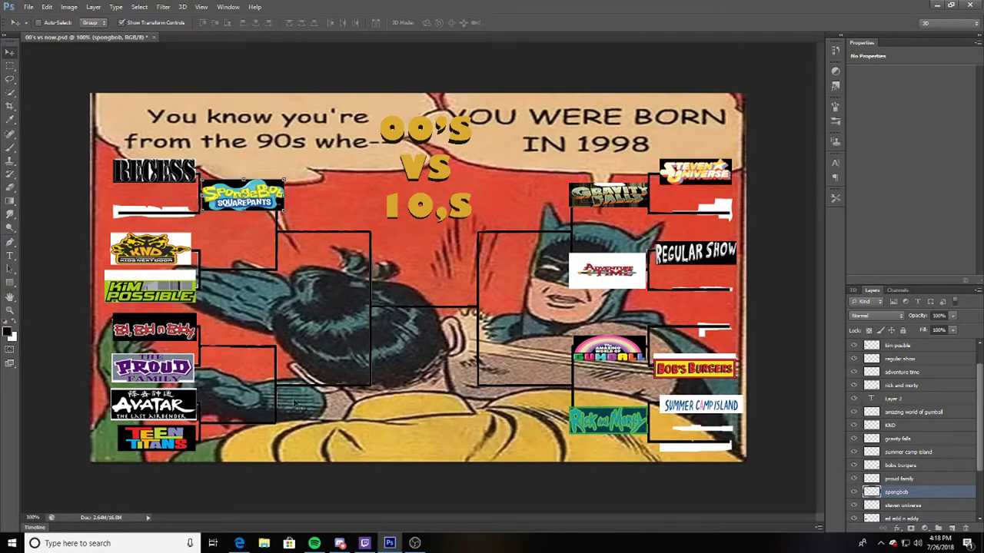
pyautogui.moveTo(415, 543)
pyautogui.click(919, 427)
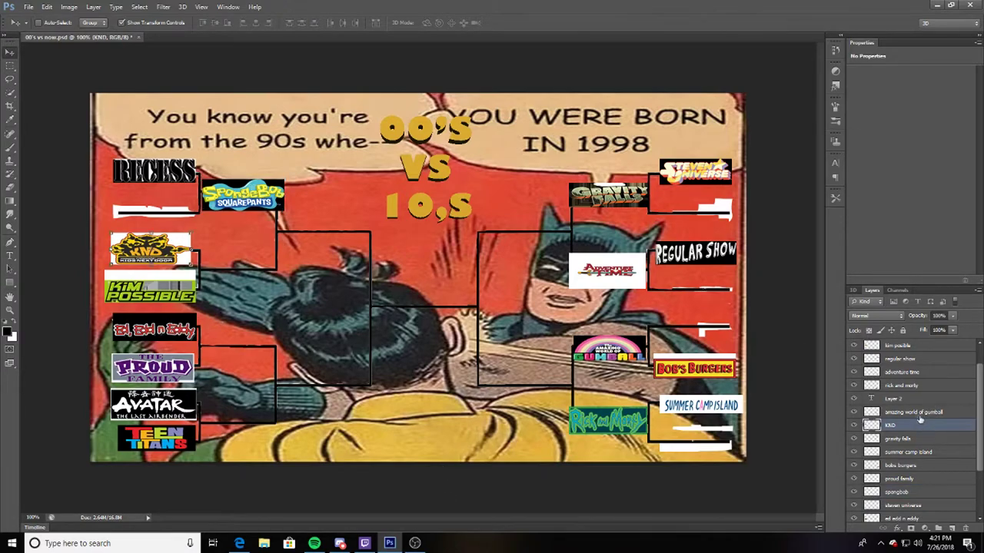
pyautogui.moveTo(183, 254); pyautogui.dragTo(273, 274)
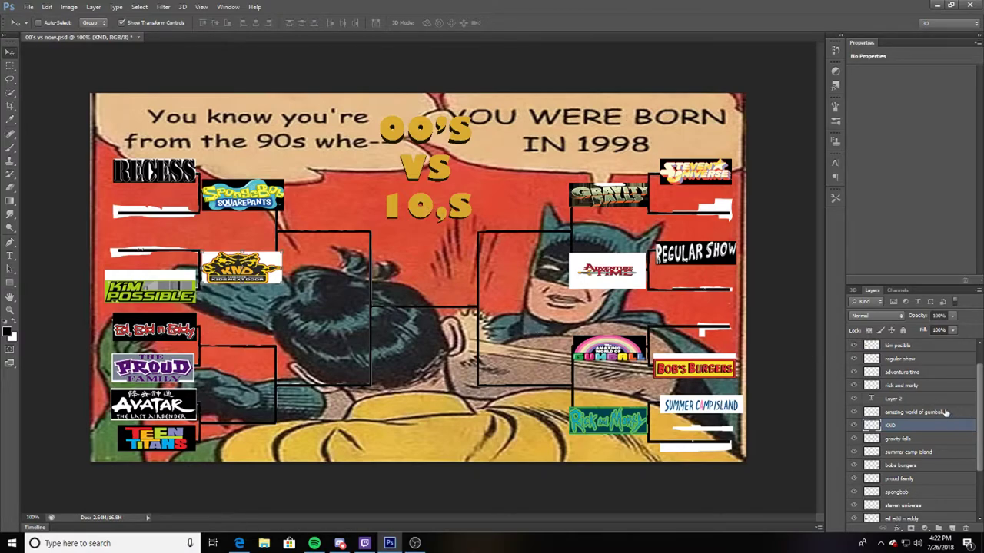
# - Move the Ed, Edd n Eddy and Avatar logos into the two lower second-round slots of the bracket's left side
pyautogui.scroll(-2, 914, 413)
pyautogui.scroll(-3, 916, 415)
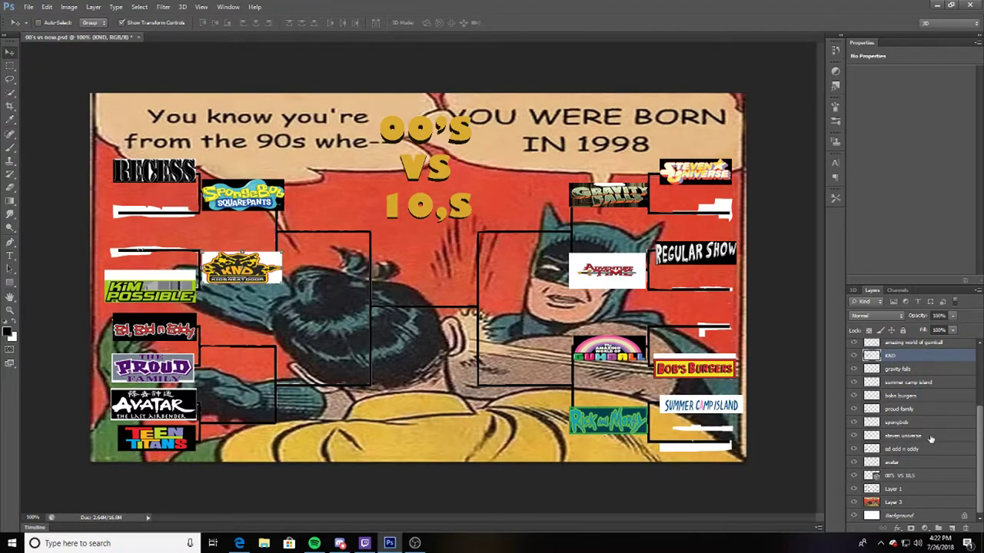
pyautogui.click(924, 452)
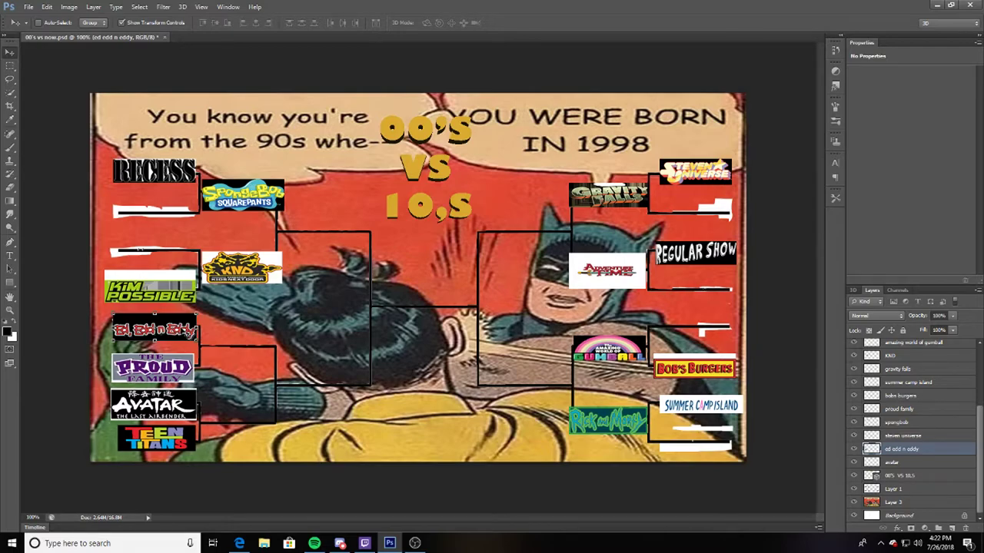
pyautogui.moveTo(188, 310); pyautogui.dragTo(278, 332)
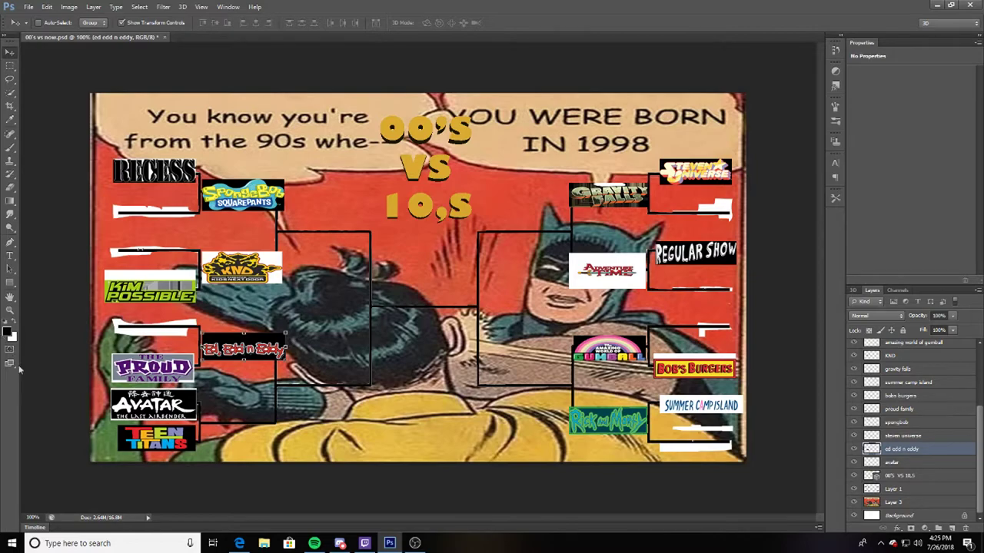
pyautogui.click(913, 463)
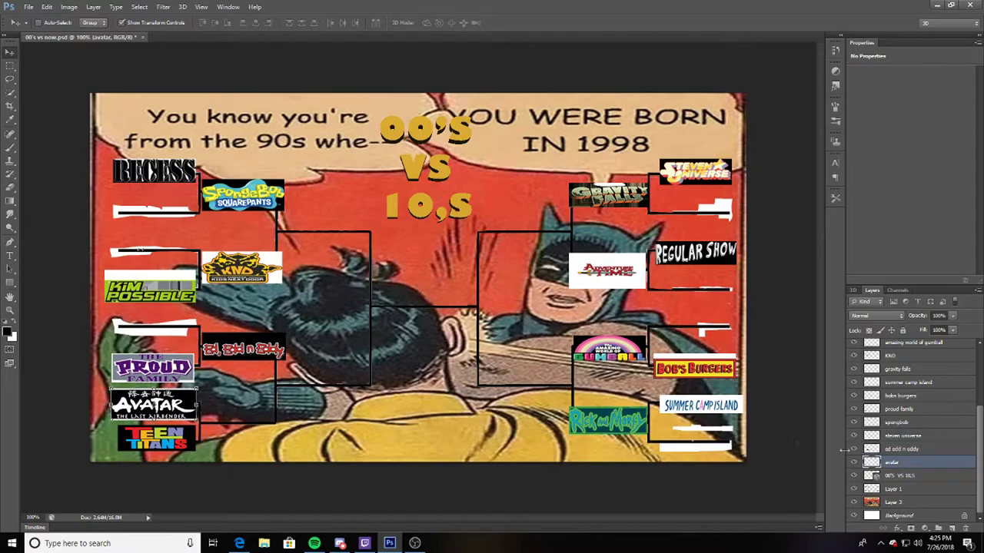
pyautogui.moveTo(178, 412); pyautogui.dragTo(275, 416)
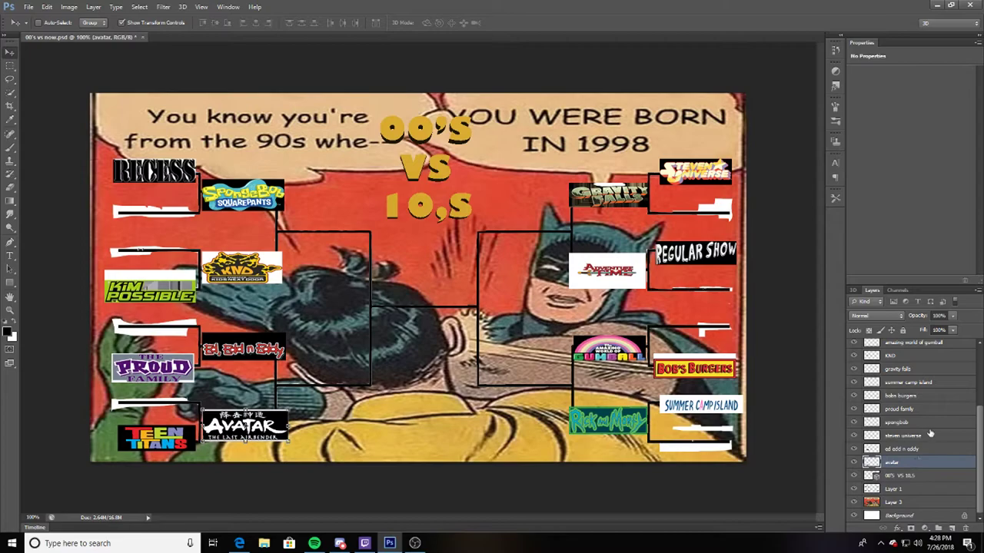
# - Advance the Adventure Time logo to the upper third-round slot of the bracket's right side
pyautogui.scroll(1, 931, 445)
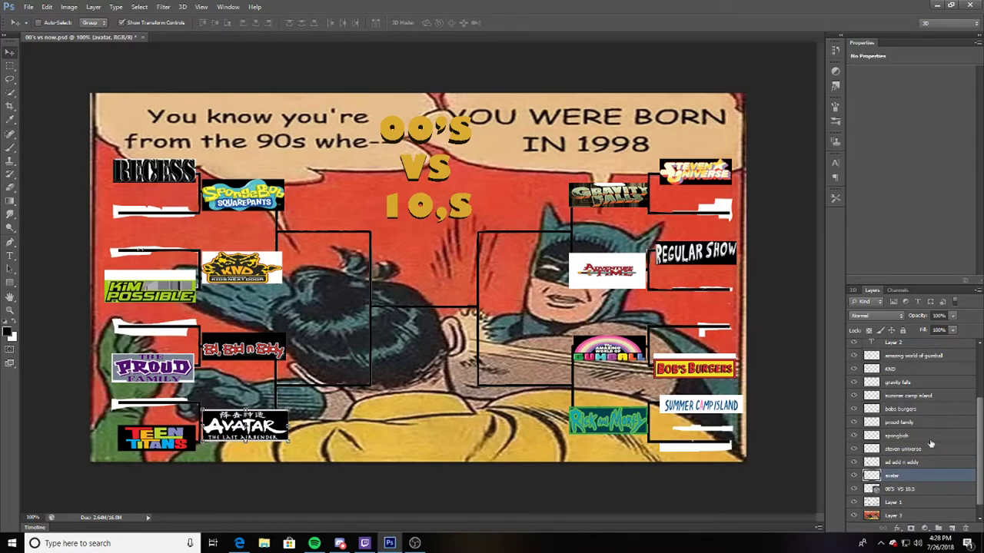
pyautogui.scroll(-1, 931, 444)
pyautogui.scroll(7, 932, 444)
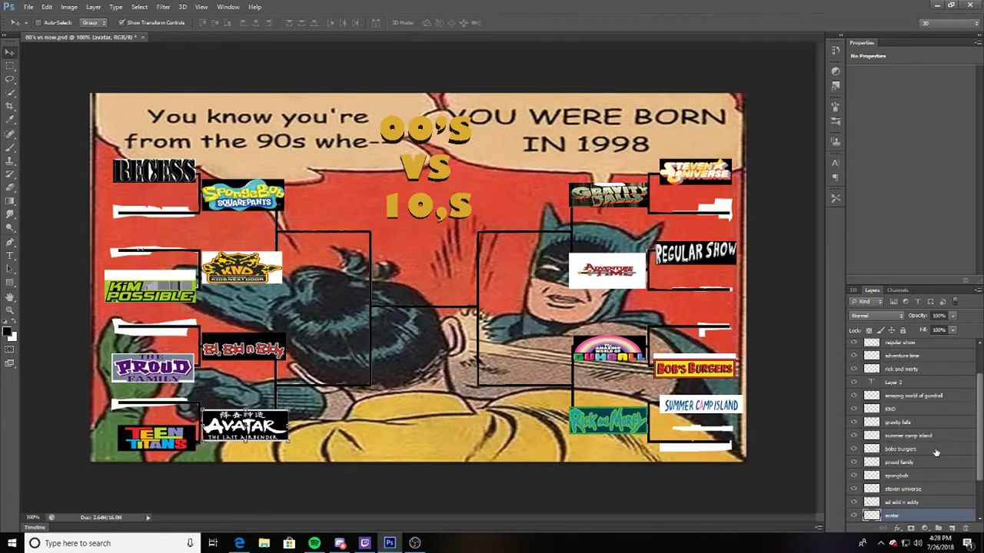
pyautogui.click(937, 399)
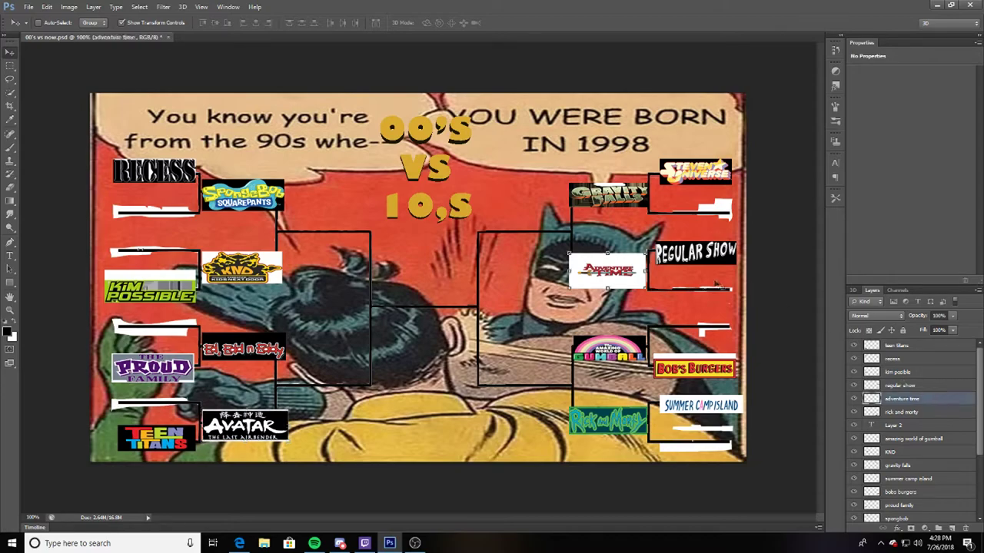
pyautogui.moveTo(627, 276); pyautogui.dragTo(566, 215)
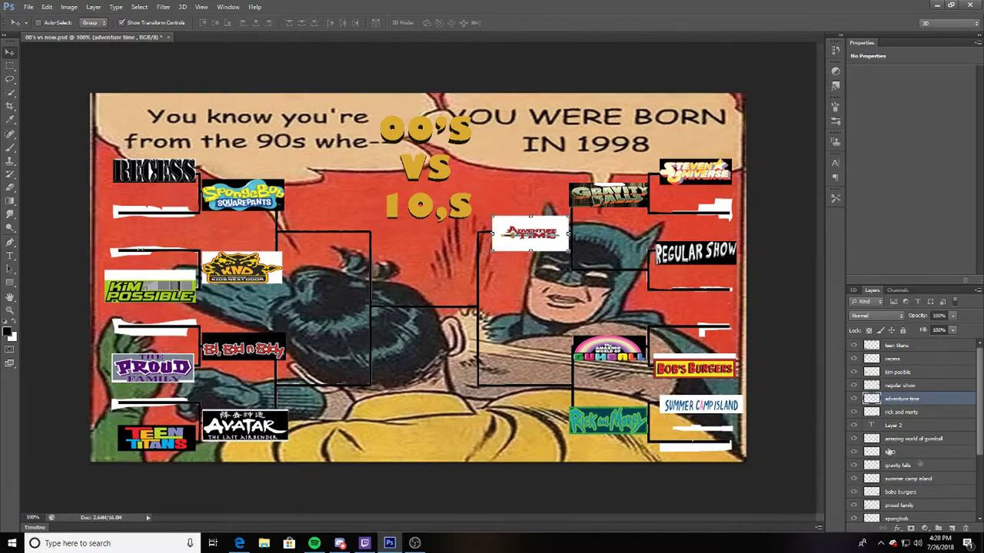
# - Move the Rick and Morty logo into the lower third-round slot of the bracket's right side
pyautogui.scroll(-5, 915, 476)
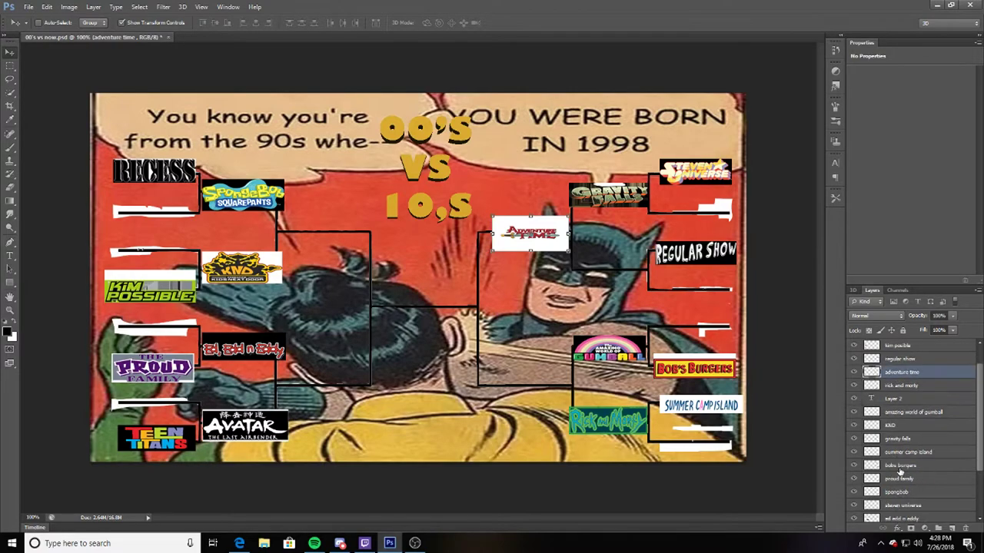
pyautogui.scroll(3, 923, 461)
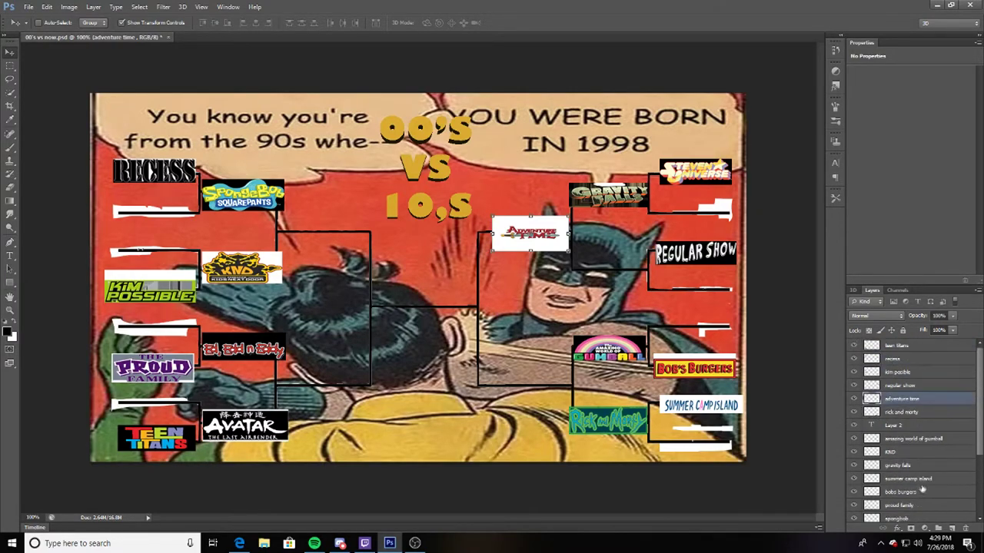
pyautogui.click(928, 413)
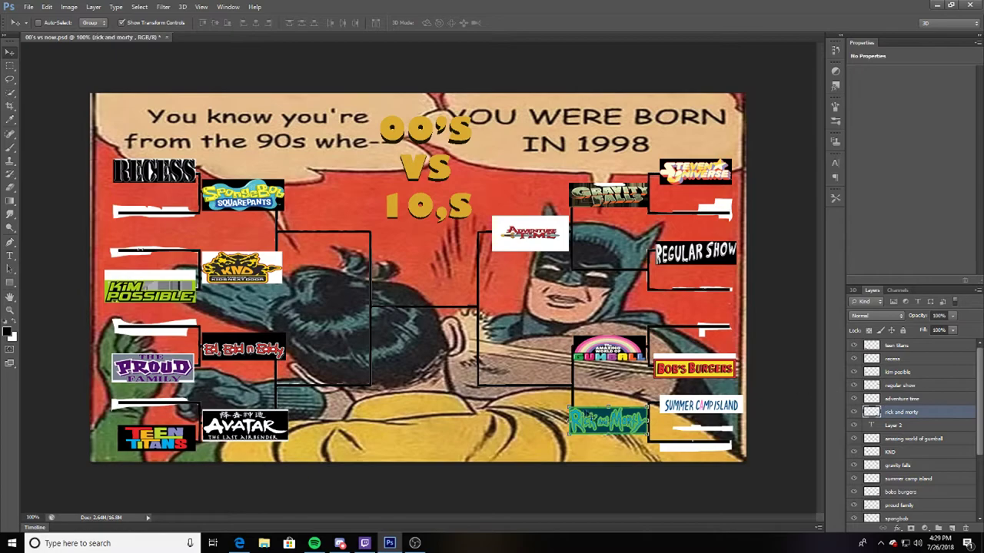
pyautogui.moveTo(622, 429); pyautogui.dragTo(542, 394)
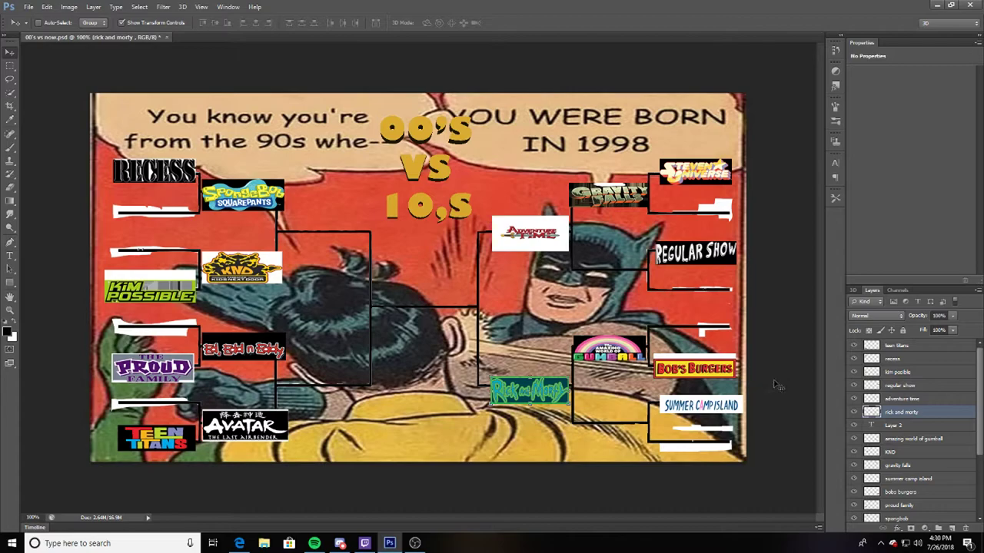
# - Switch to Discord and create a group DM from the open direct conversation by adding one more friend
pyautogui.click(339, 543)
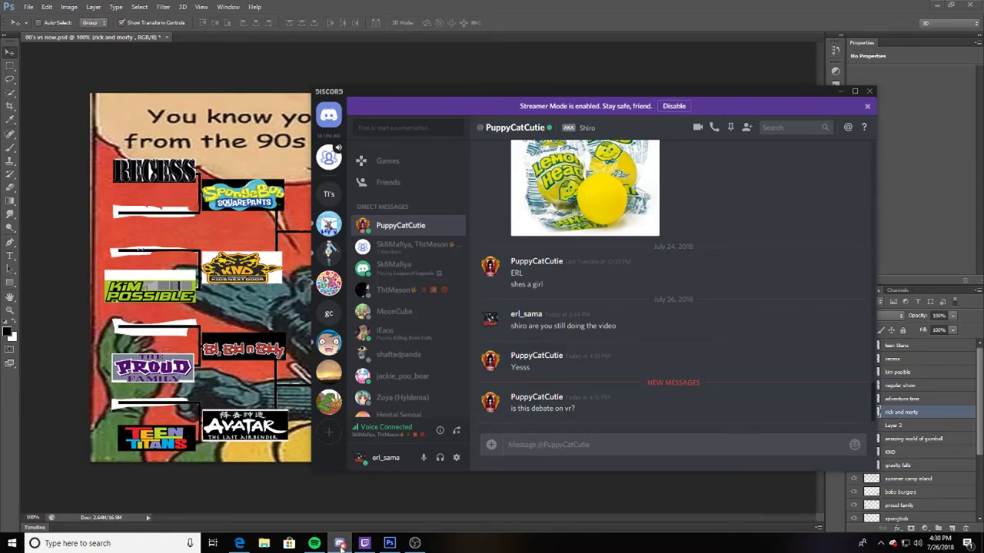
pyautogui.click(340, 544)
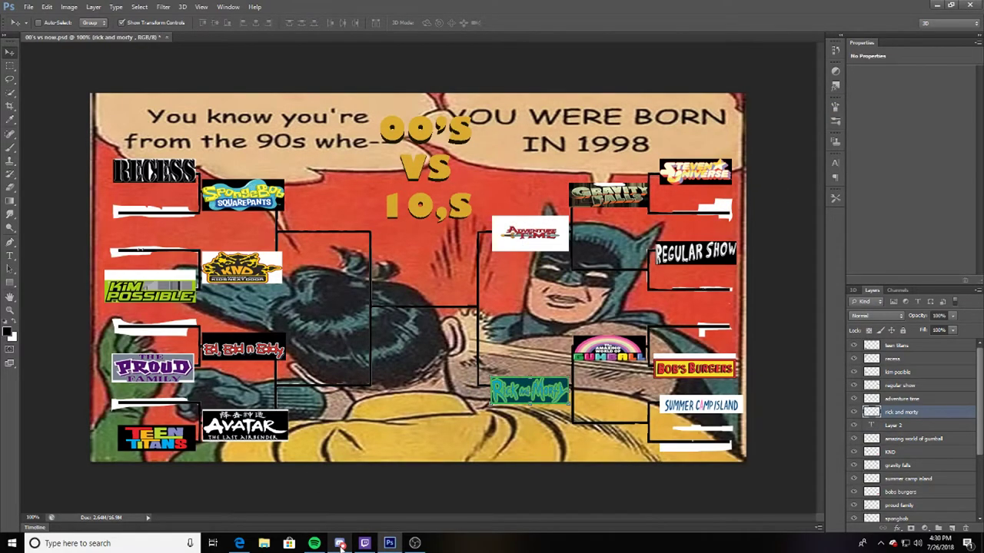
pyautogui.click(340, 544)
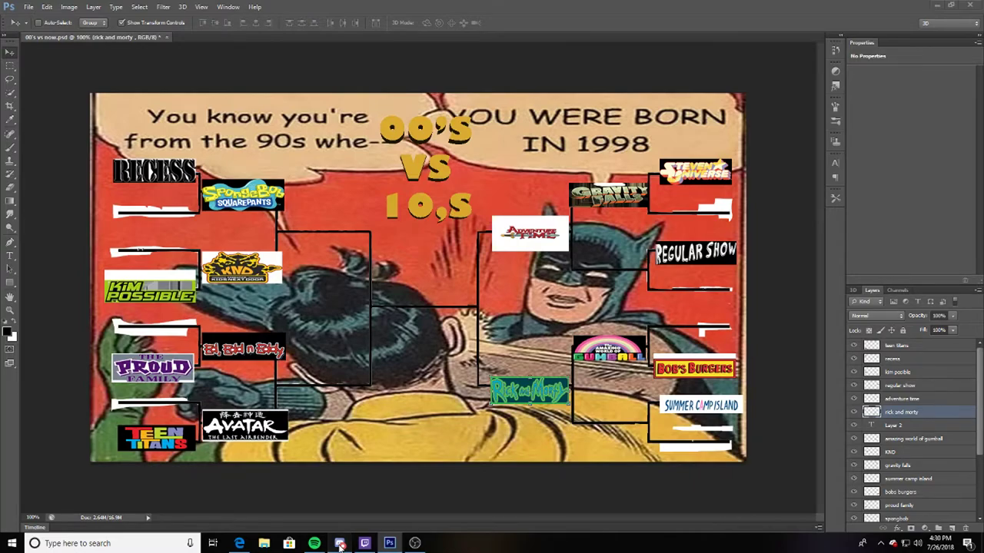
pyautogui.click(746, 128)
pyautogui.scroll(-5, 686, 263)
pyautogui.click(709, 281)
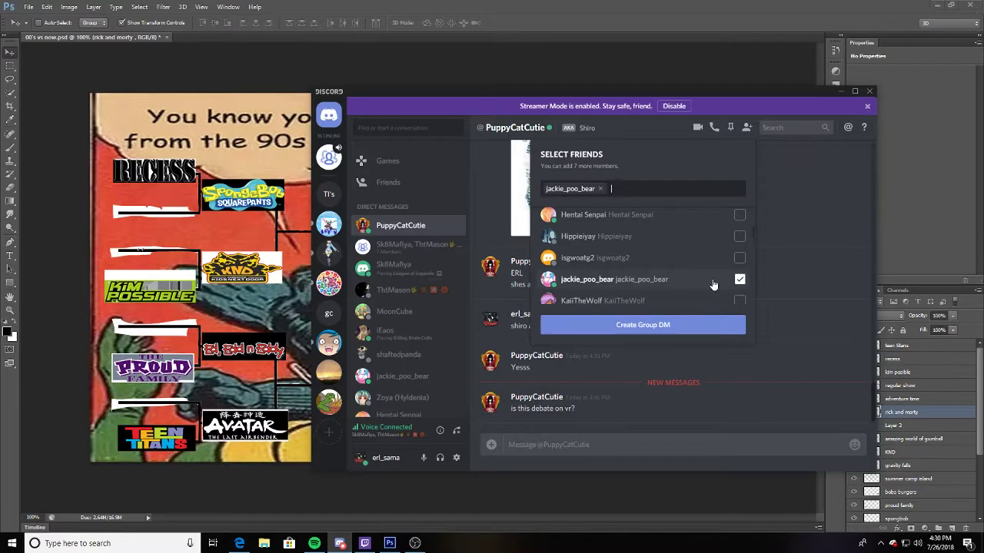
pyautogui.click(690, 325)
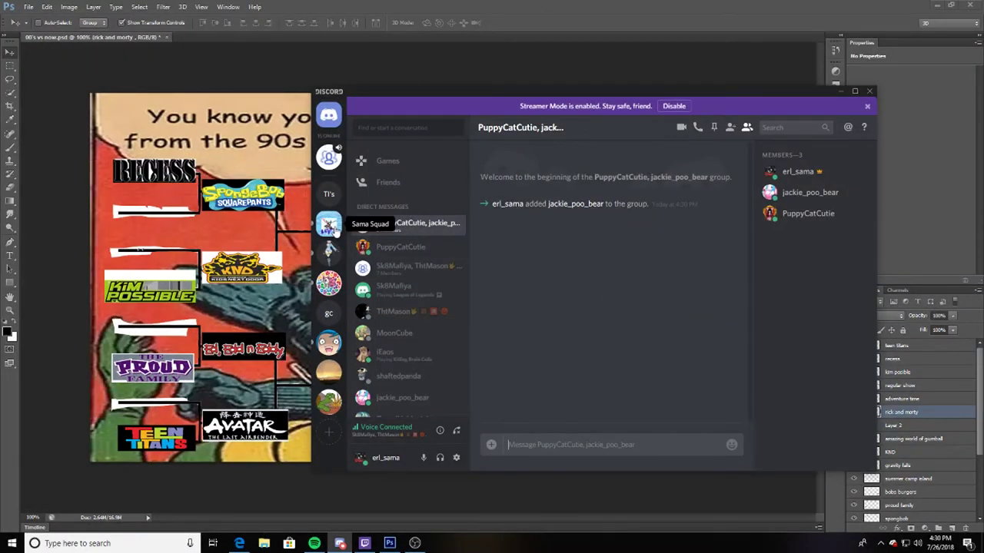
# - Add the same friend to the group conversation with the ongoing voice call, and return to the bracket in Photoshop
pyautogui.click(330, 159)
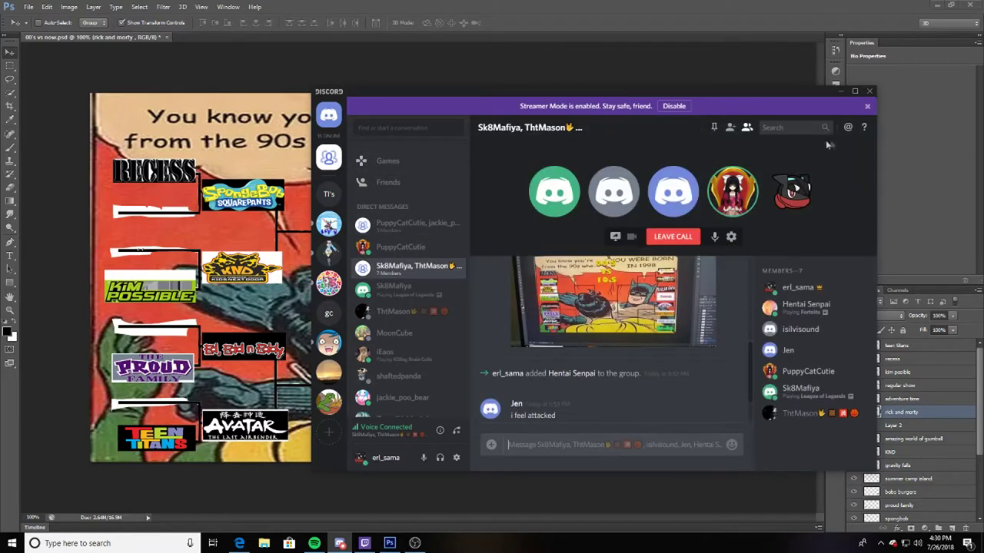
pyautogui.click(730, 128)
pyautogui.scroll(-5, 675, 271)
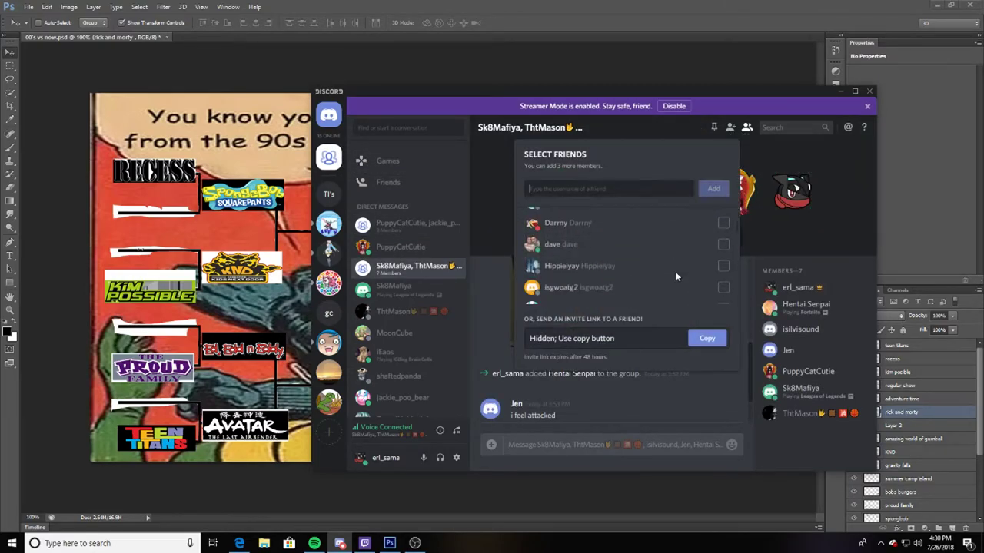
pyautogui.scroll(1, 694, 250)
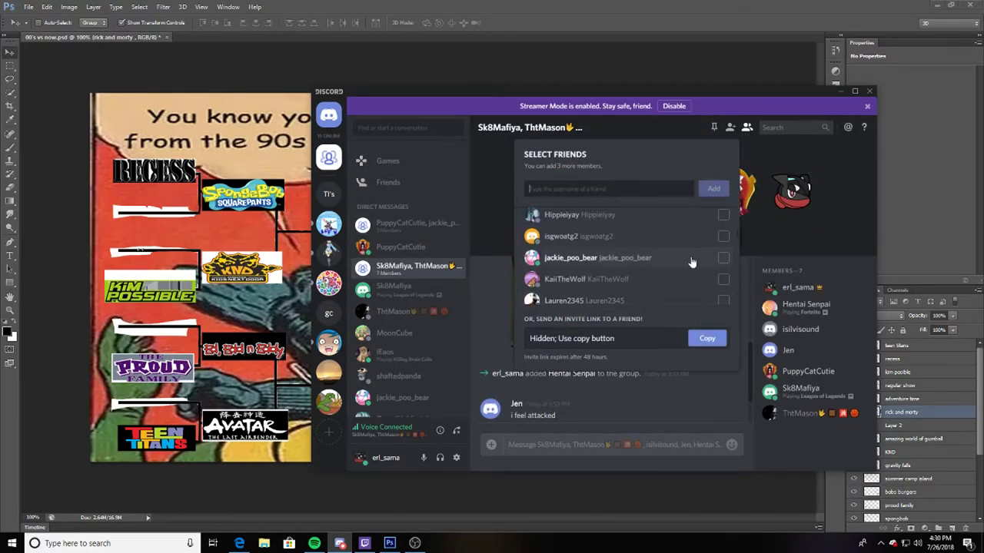
pyautogui.click(694, 258)
pyautogui.click(707, 338)
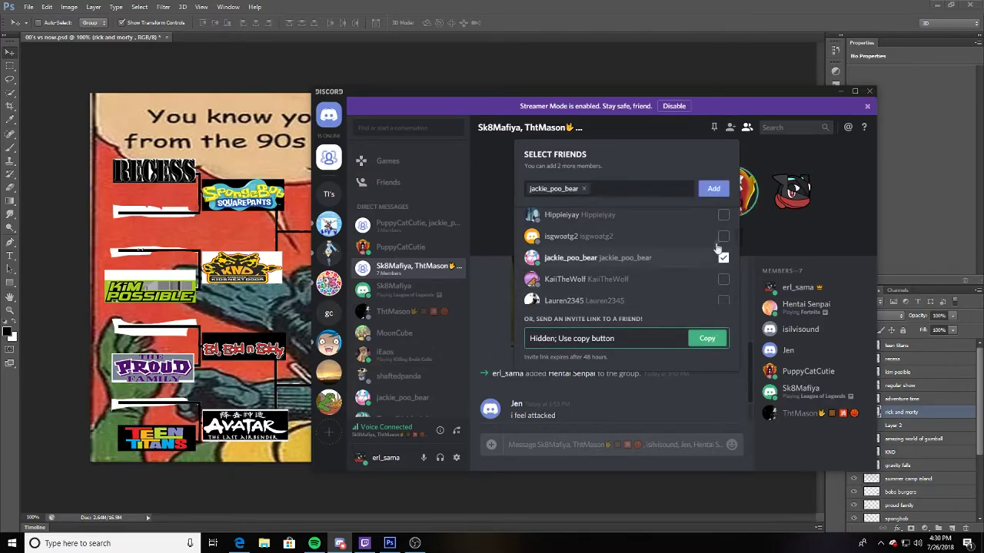
pyautogui.click(713, 188)
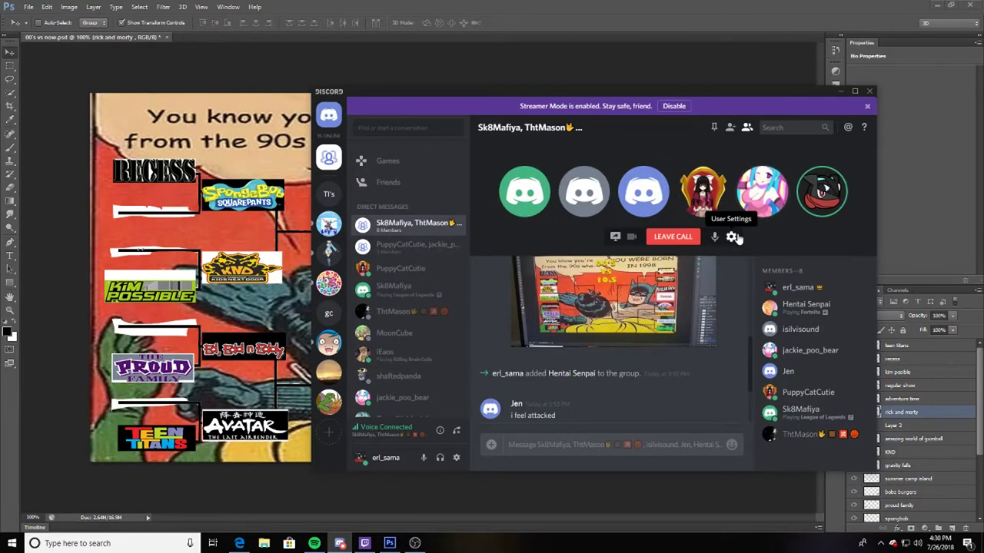
pyautogui.click(836, 93)
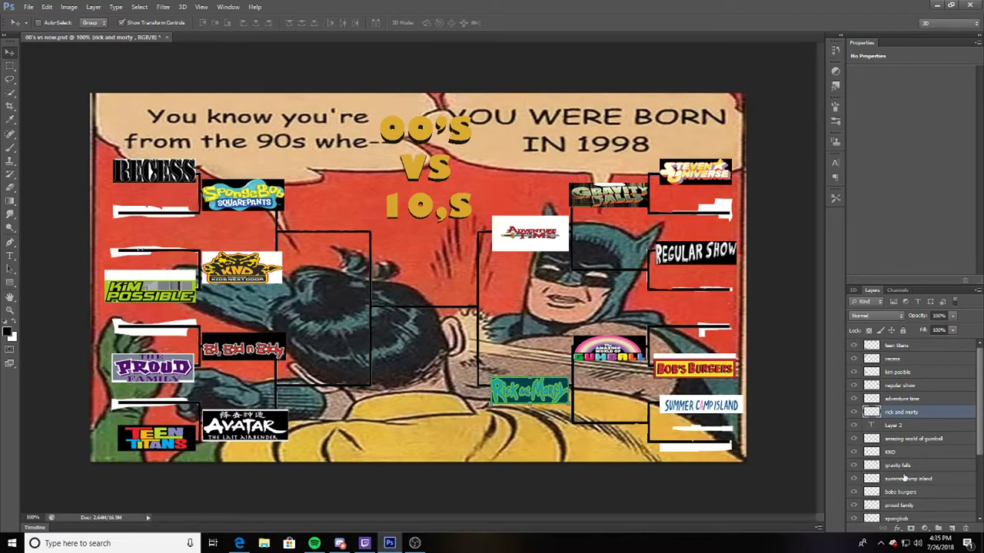
# - Move the KND and Ed, Edd n Eddy logos into the upper and lower third-round slots of the bracket's left side
pyautogui.click(912, 456)
pyautogui.moveTo(270, 271); pyautogui.dragTo(352, 231)
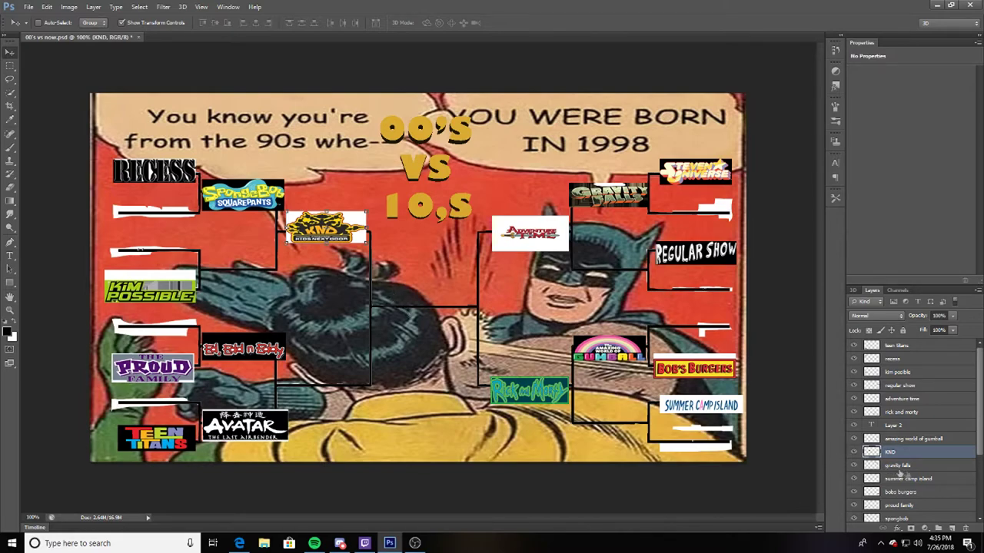
pyautogui.scroll(-3, 925, 478)
pyautogui.scroll(-1, 925, 478)
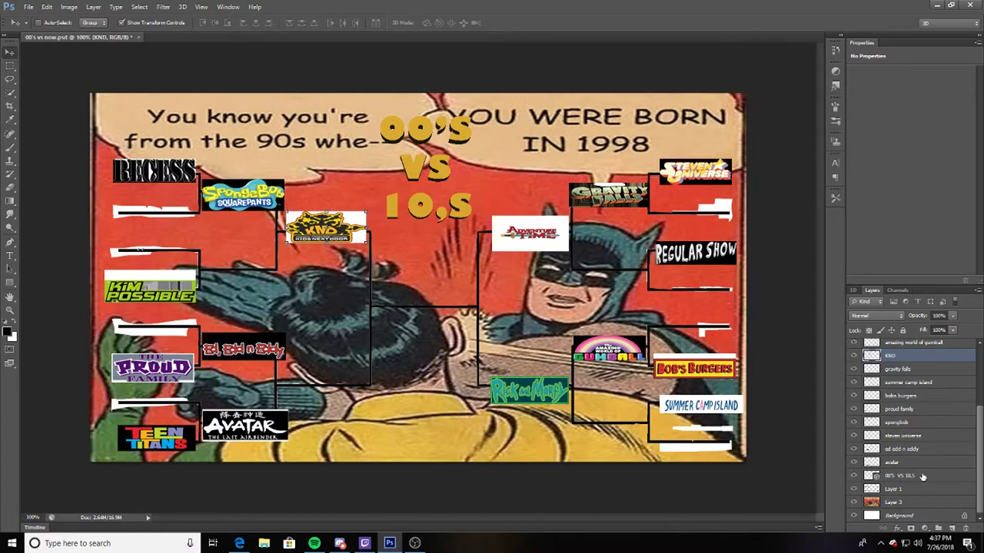
pyautogui.click(914, 449)
pyautogui.moveTo(270, 347); pyautogui.dragTo(350, 387)
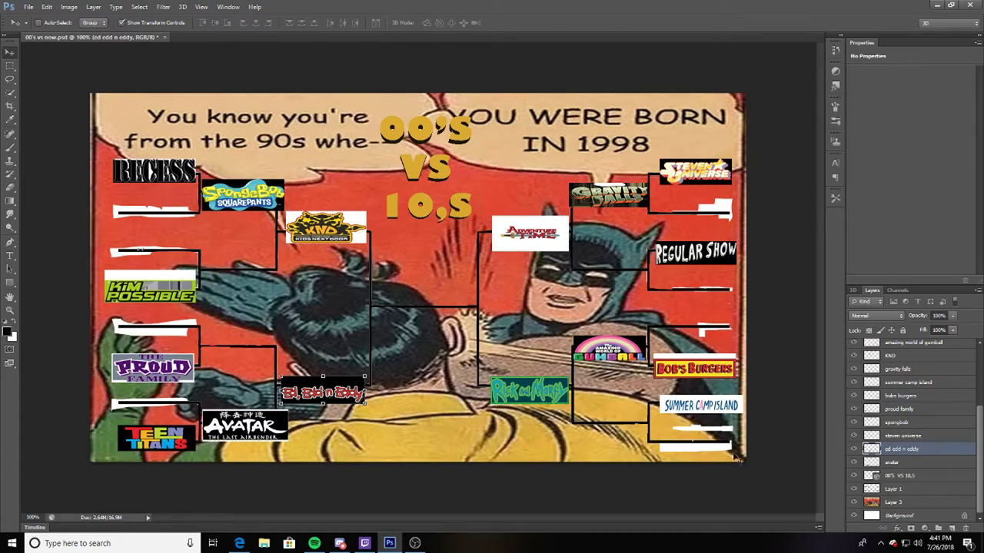
pyautogui.click(932, 410)
pyautogui.scroll(5, 931, 410)
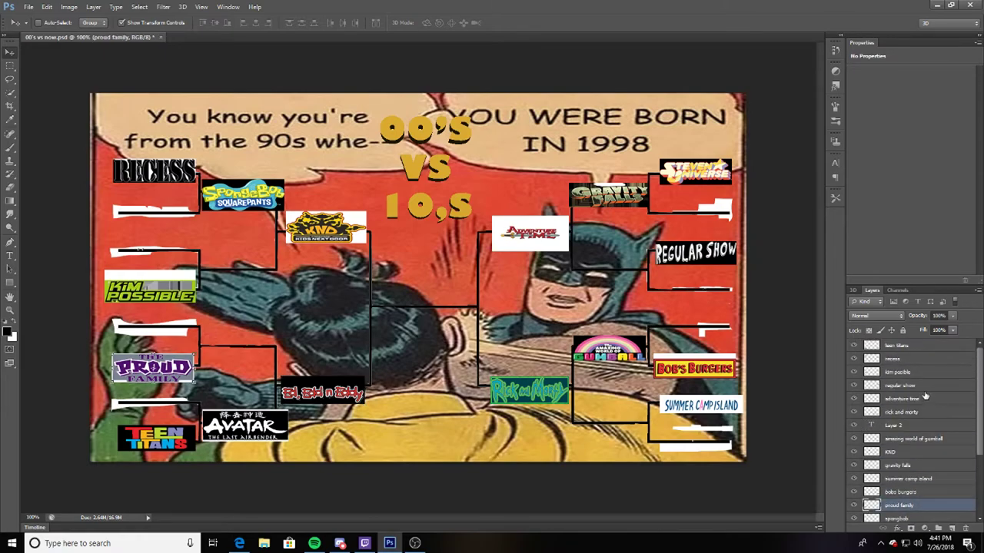
pyautogui.scroll(-4, 925, 396)
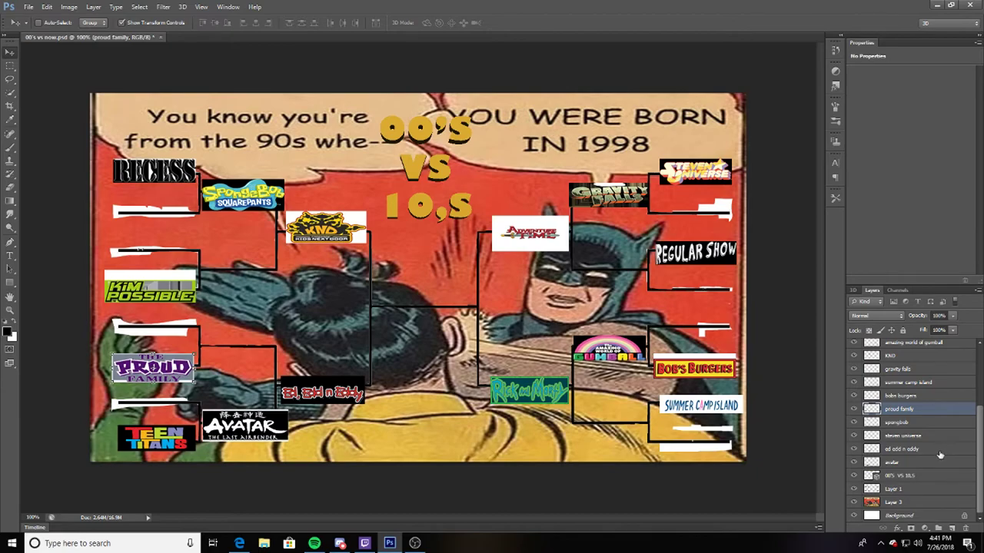
pyautogui.scroll(1, 939, 455)
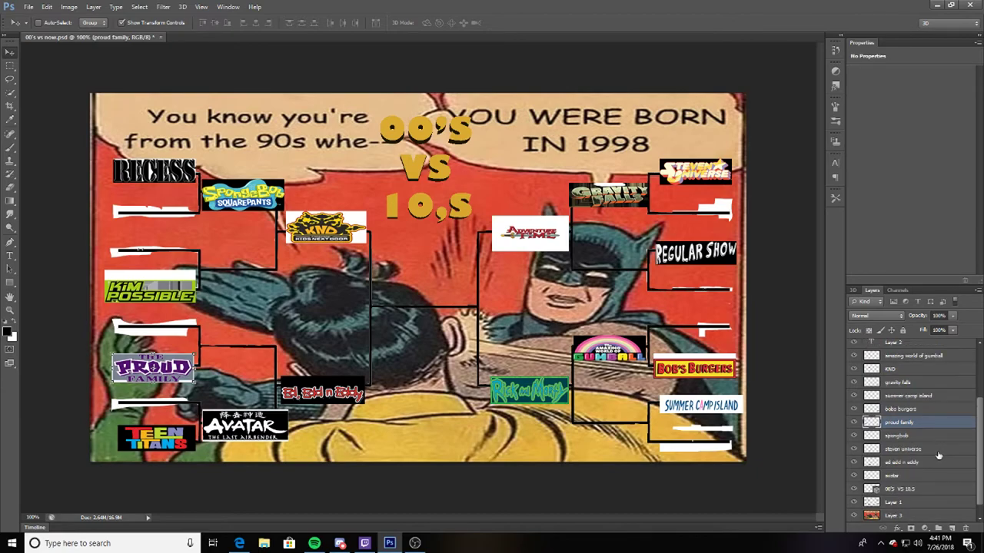
pyautogui.scroll(5, 938, 456)
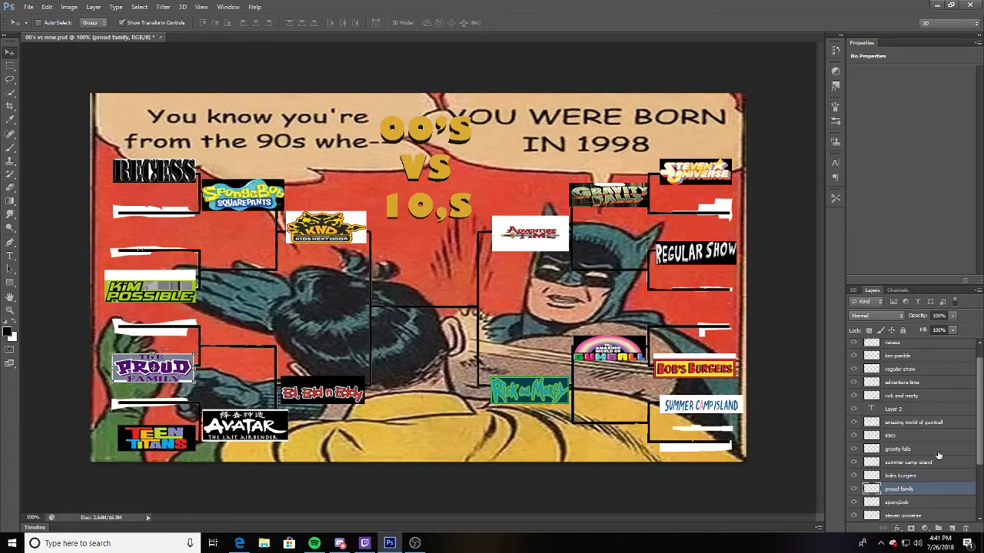
pyautogui.scroll(1, 938, 456)
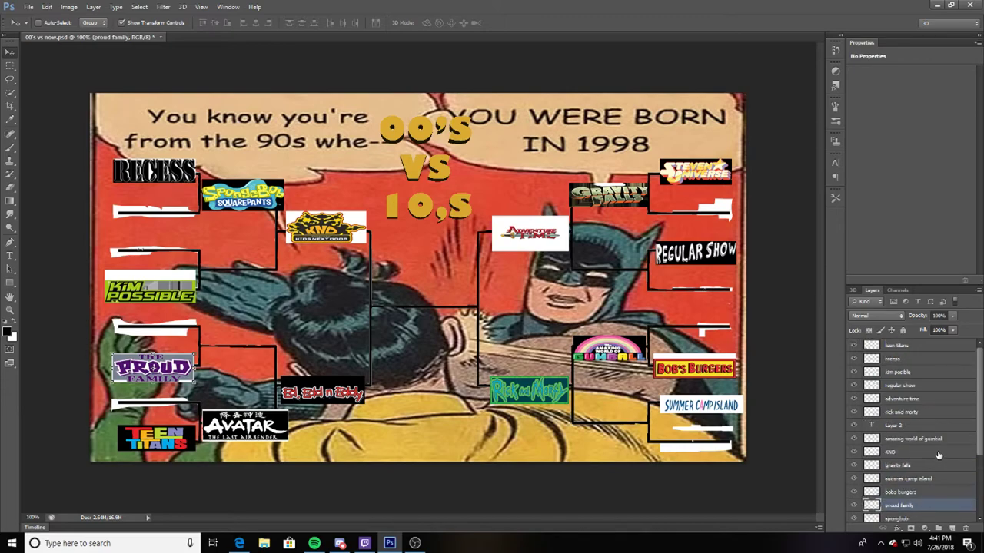
pyautogui.click(338, 544)
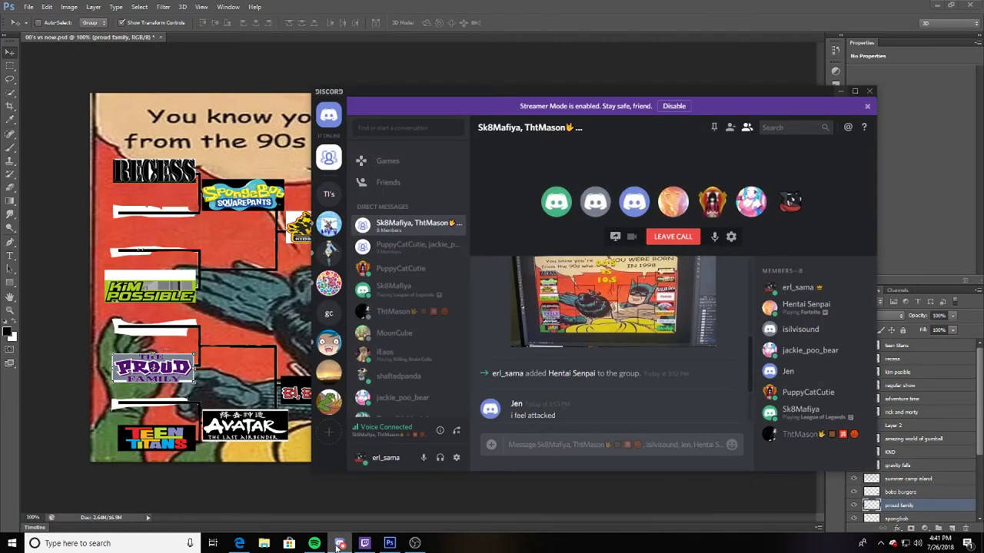
pyautogui.click(338, 544)
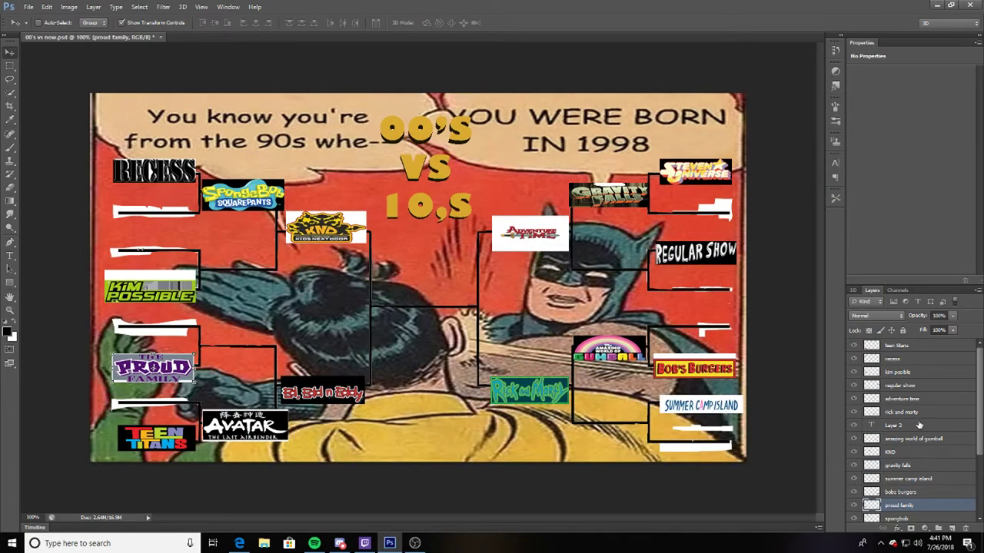
# - Advance the Adventure Time logo to the final-round slot on the right of the bracket's centre line
pyautogui.click(923, 401)
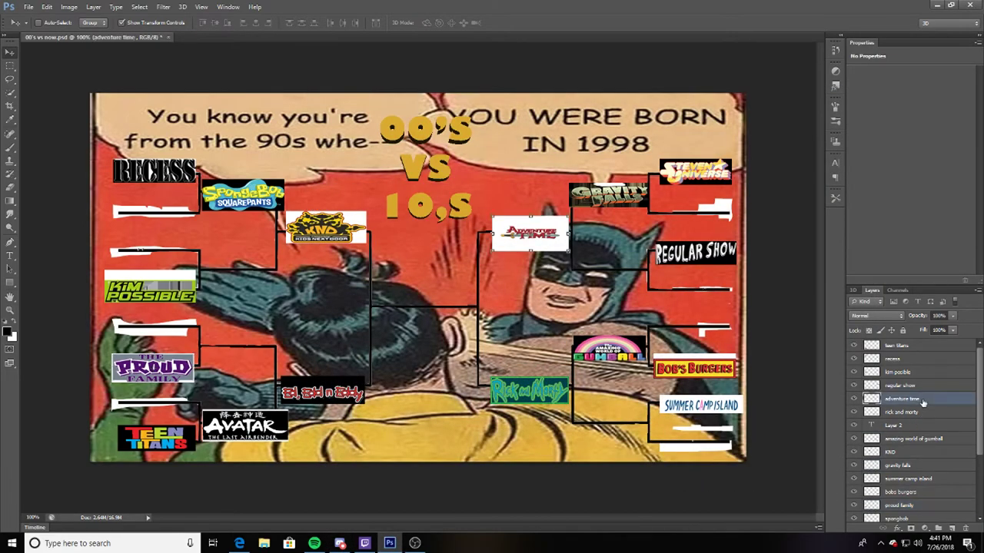
pyautogui.moveTo(553, 240); pyautogui.dragTo(503, 304)
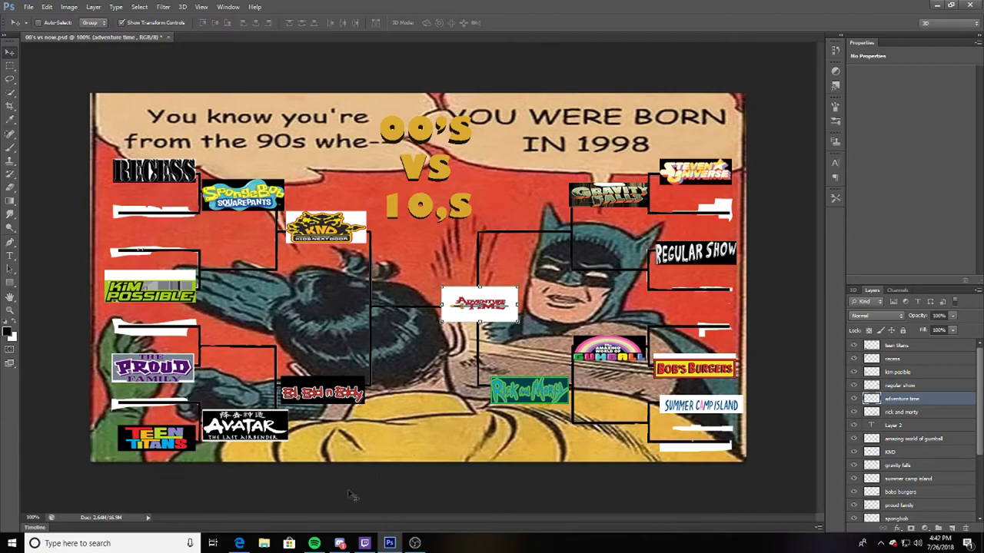
pyautogui.click(343, 545)
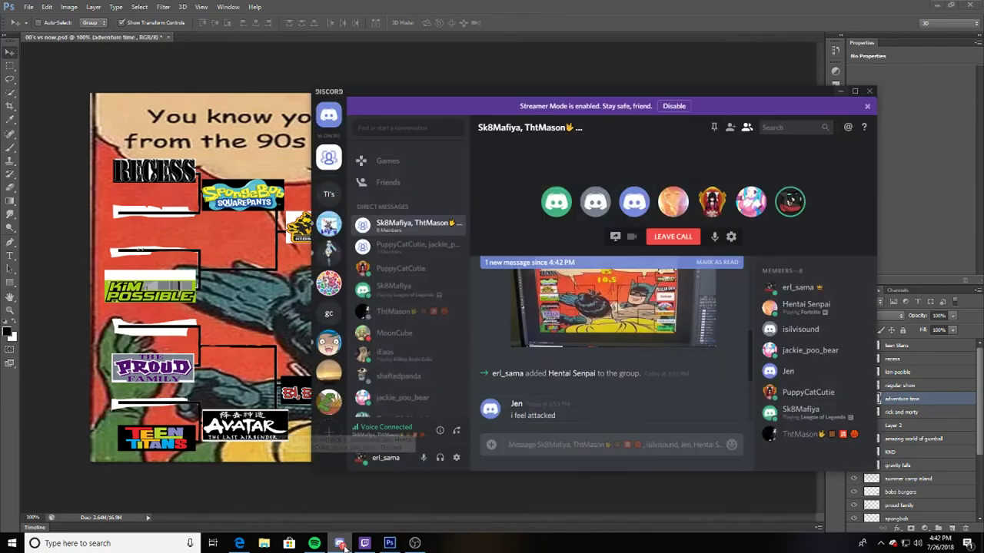
pyautogui.click(342, 545)
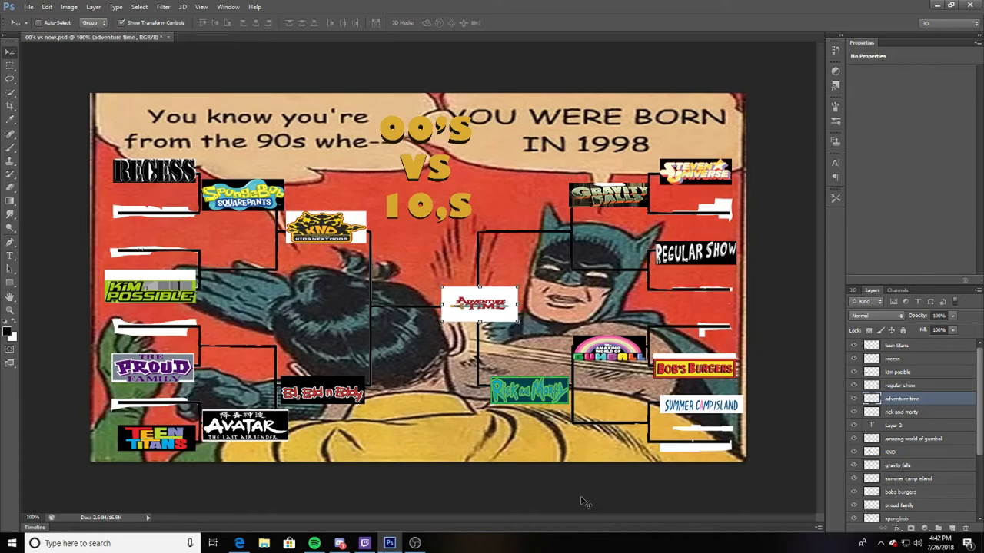
pyautogui.moveTo(506, 308); pyautogui.dragTo(524, 307)
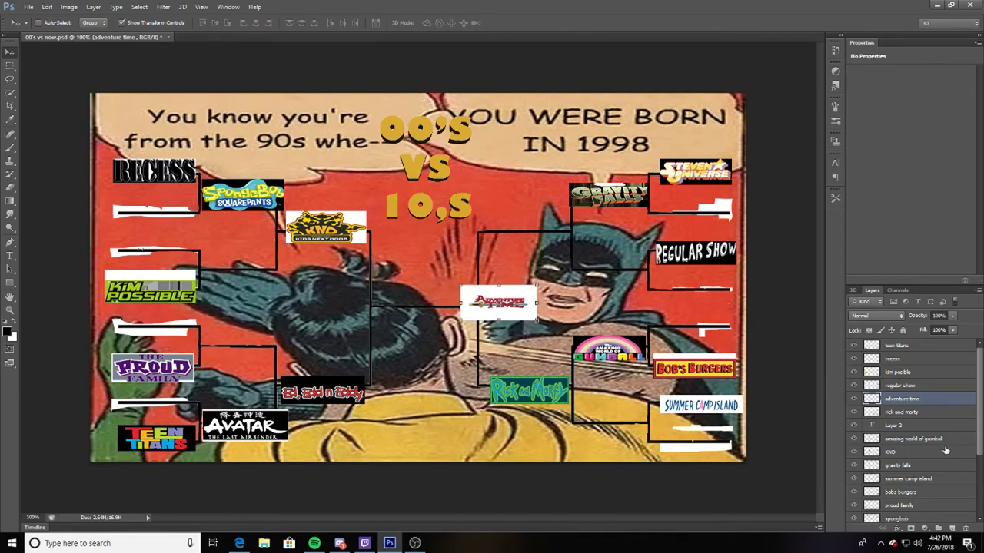
# - Advance the Ed, Edd n Eddy logo to the final-round slot on the left of the bracket's centre line
pyautogui.scroll(-3, 919, 453)
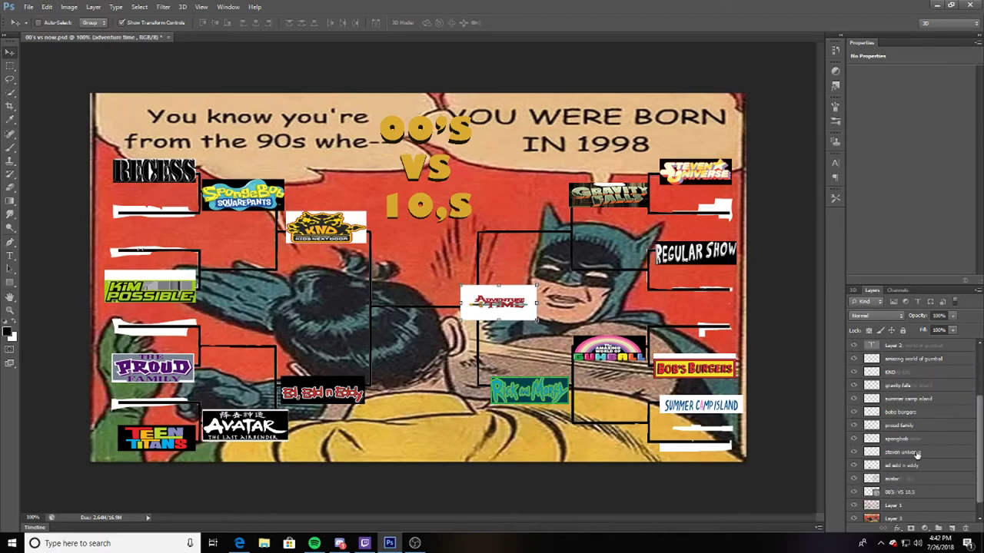
pyautogui.scroll(3, 916, 455)
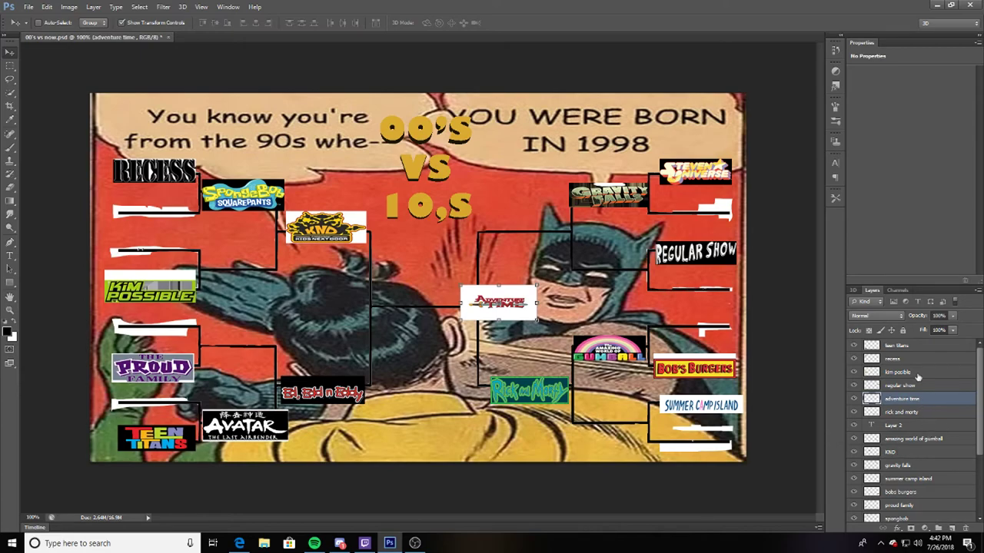
pyautogui.scroll(-3, 917, 380)
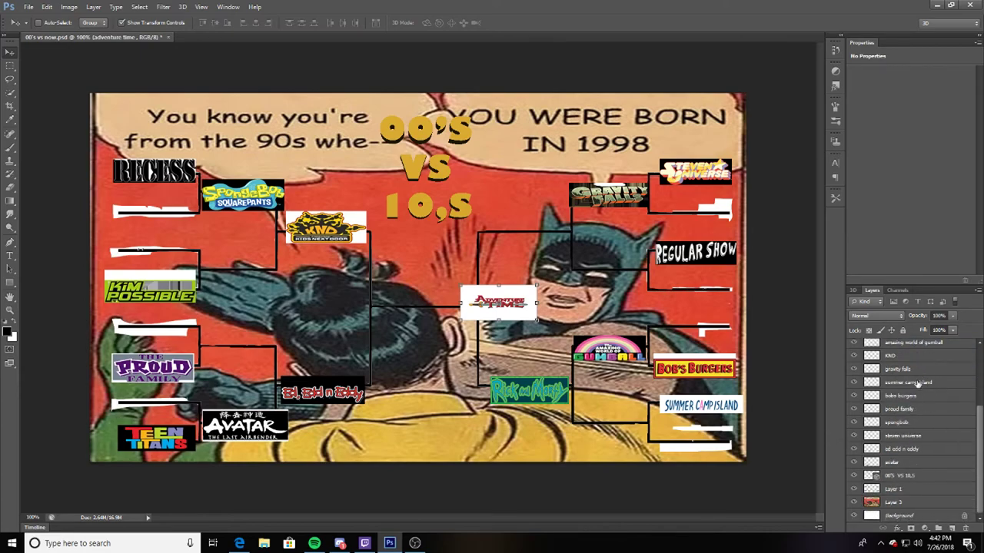
pyautogui.click(932, 450)
pyautogui.moveTo(346, 369); pyautogui.dragTo(390, 287)
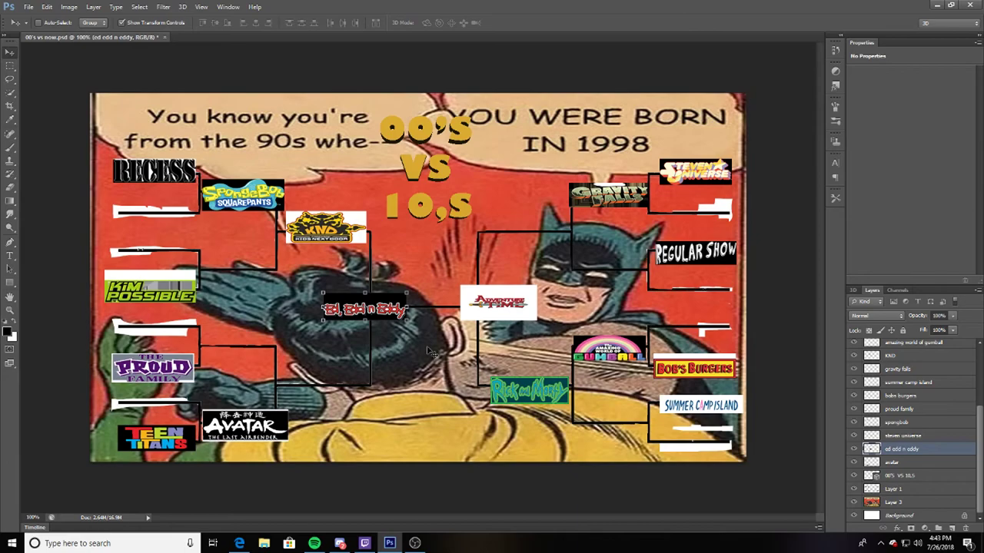
# - Read the newest messages in the Discord group conversation, and return to the bracket in Photoshop
pyautogui.click(339, 543)
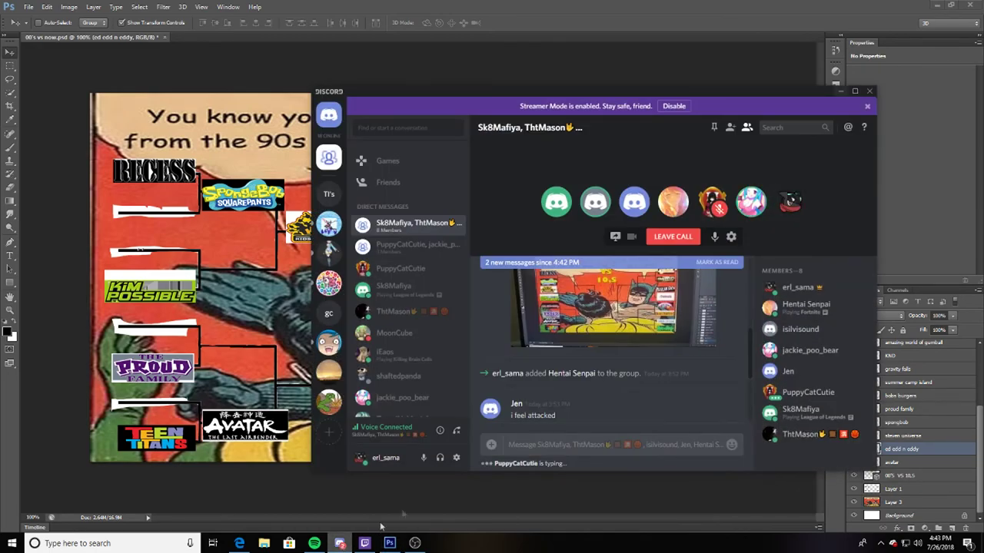
pyautogui.scroll(-3, 573, 384)
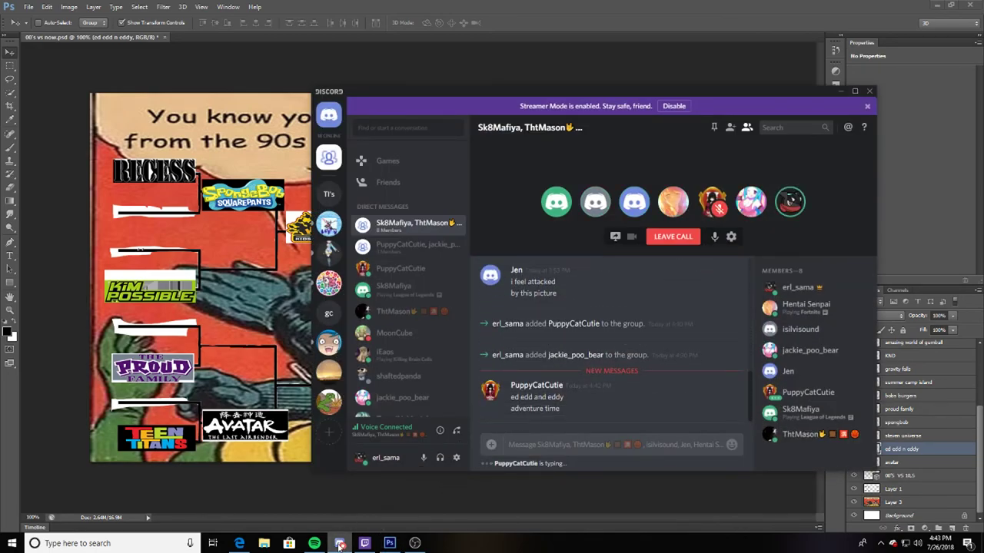
pyautogui.click(340, 544)
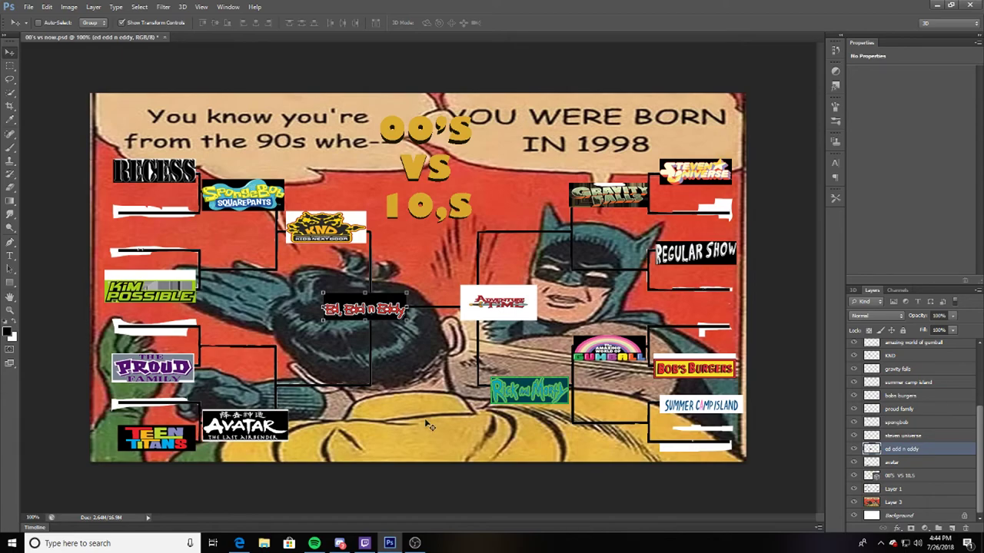
# - Raise the Ed, Edd n Eddy layer above Layer 2 and enlarge its logo over the bracket's centre to about 352% width and 669% height
pyautogui.moveTo(386, 314); pyautogui.dragTo(460, 263)
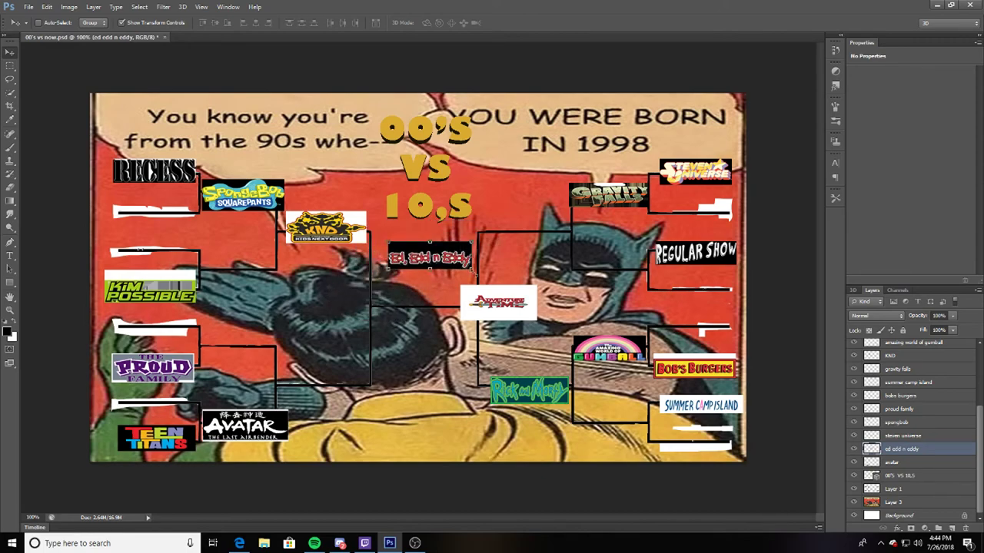
pyautogui.moveTo(934, 453); pyautogui.dragTo(932, 347)
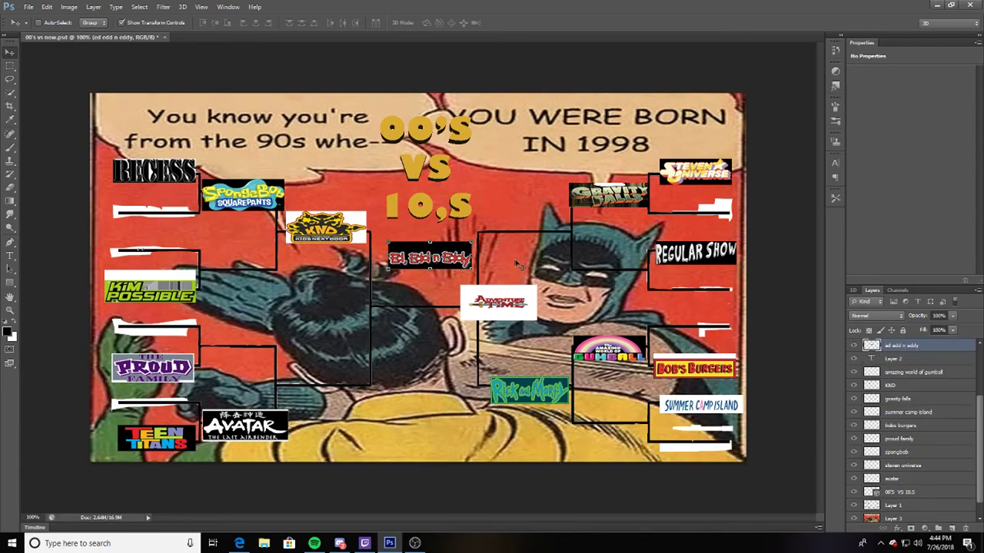
pyautogui.moveTo(454, 263); pyautogui.dragTo(648, 353)
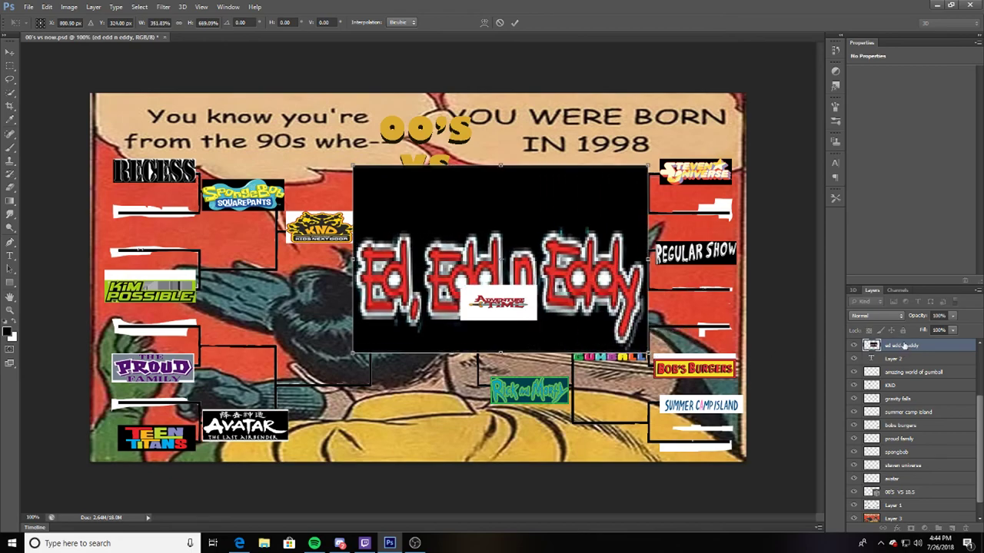
pyautogui.moveTo(981, 424); pyautogui.dragTo(981, 339)
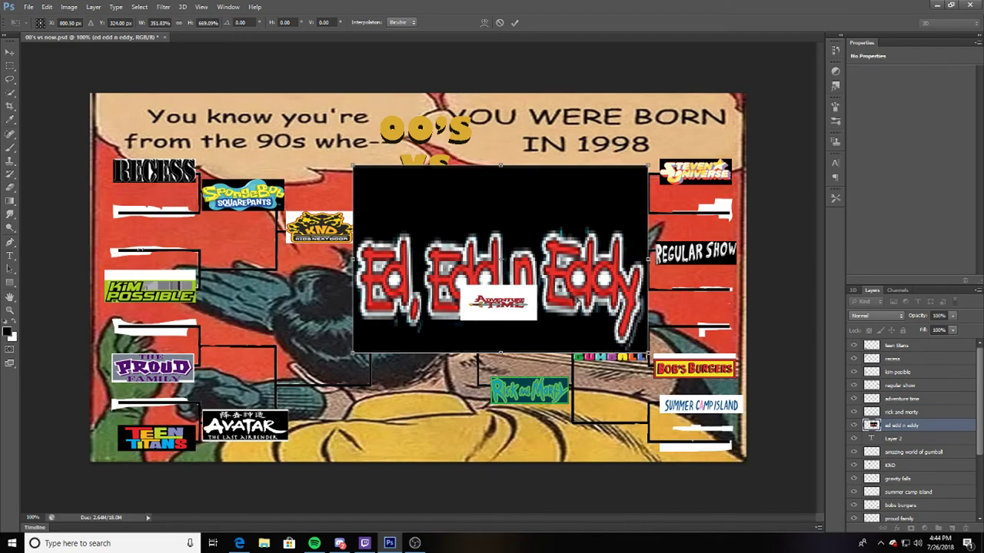
pyautogui.click(514, 22)
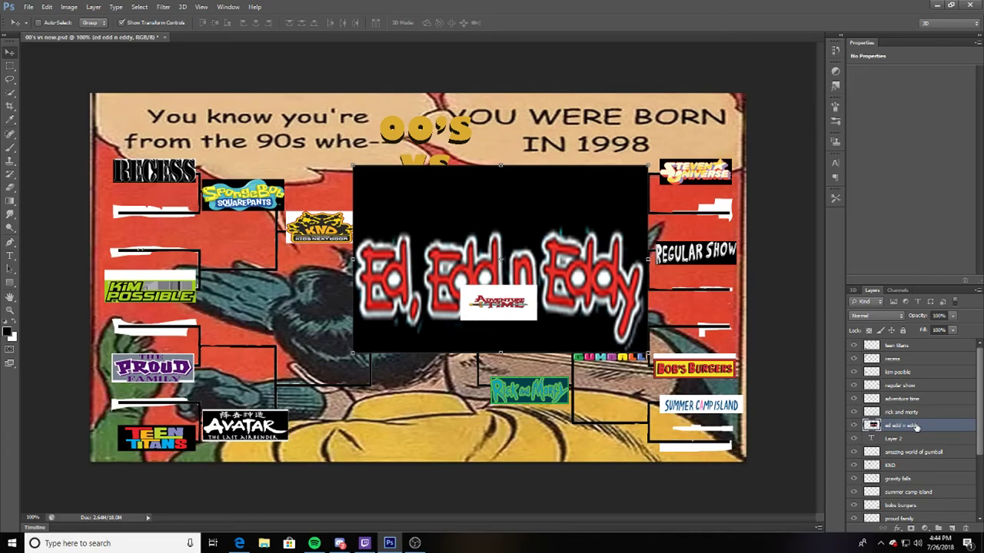
# - Bring the Ed, Edd n Eddy layer to the top of the stack and scale the centred logo to about 184% width and 141% height
pyautogui.moveTo(916, 426); pyautogui.dragTo(914, 345)
pyautogui.moveTo(535, 298); pyautogui.dragTo(468, 293)
pyautogui.hotkey('ctrl', 't')
pyautogui.moveTo(583, 351); pyautogui.dragTo(669, 355)
pyautogui.moveTo(661, 253); pyautogui.dragTo(625, 274)
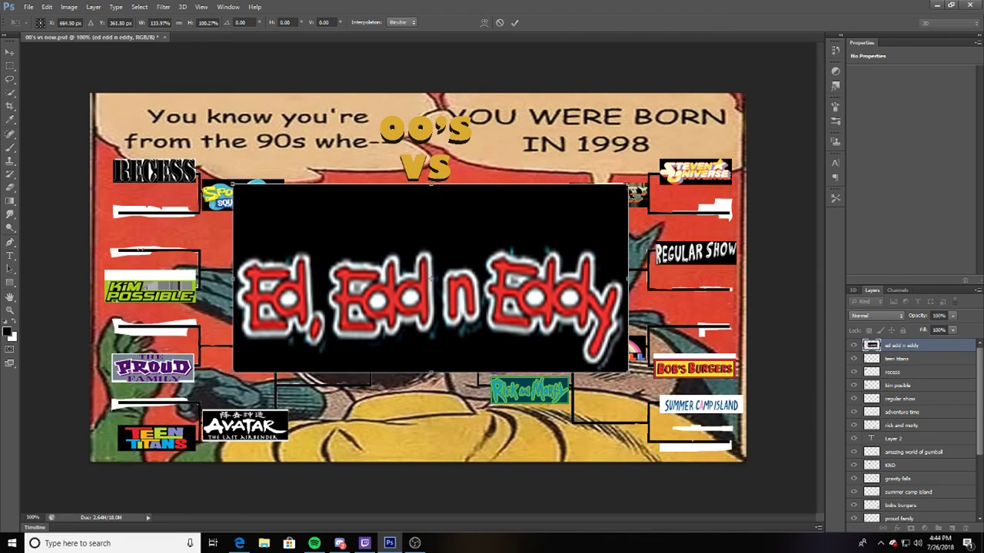
pyautogui.moveTo(627, 185); pyautogui.dragTo(736, 137)
pyautogui.moveTo(702, 290); pyautogui.dragTo(626, 328)
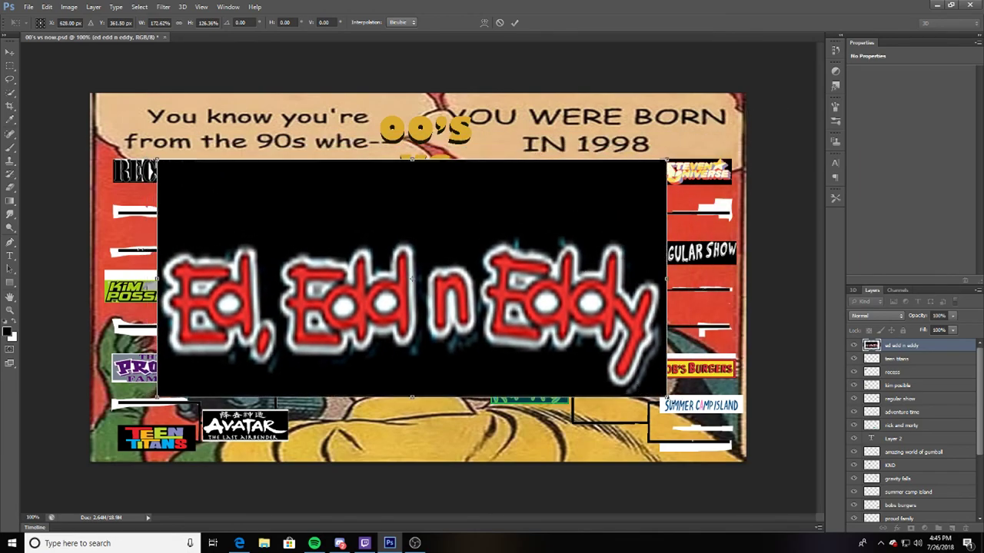
pyautogui.moveTo(673, 400); pyautogui.dragTo(701, 424)
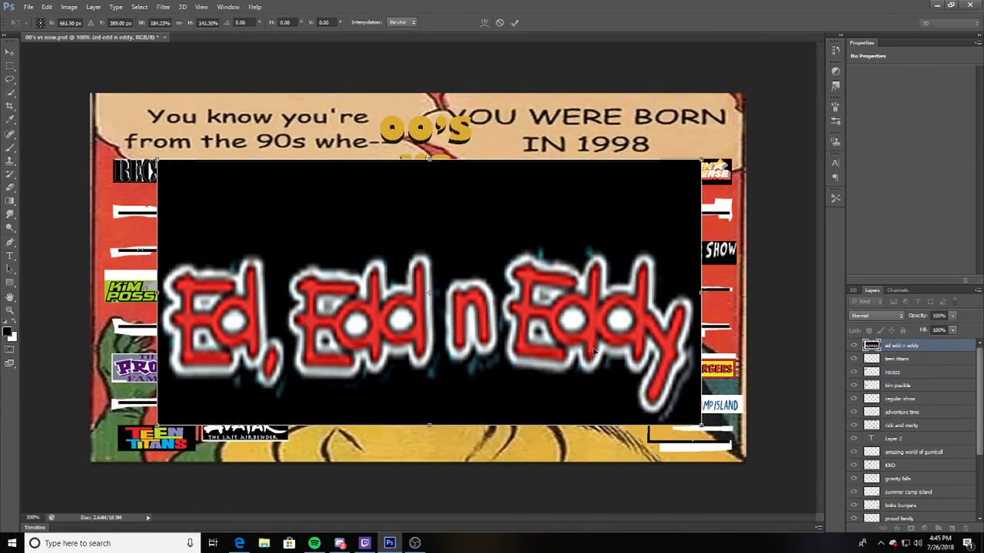
pyautogui.click(515, 23)
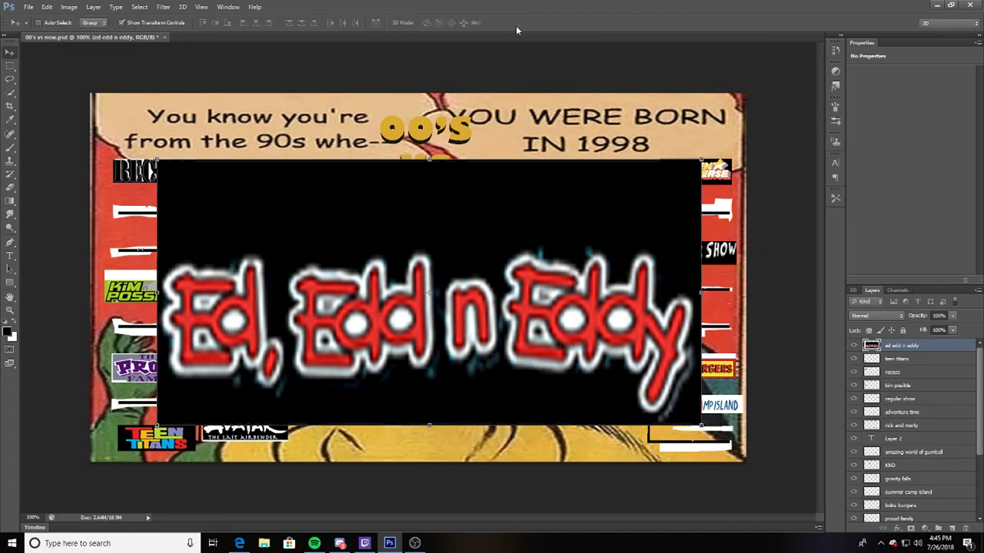
# - Check the group conversation in Discord for reactions to the winner, and switch back to Photoshop
pyautogui.click(340, 543)
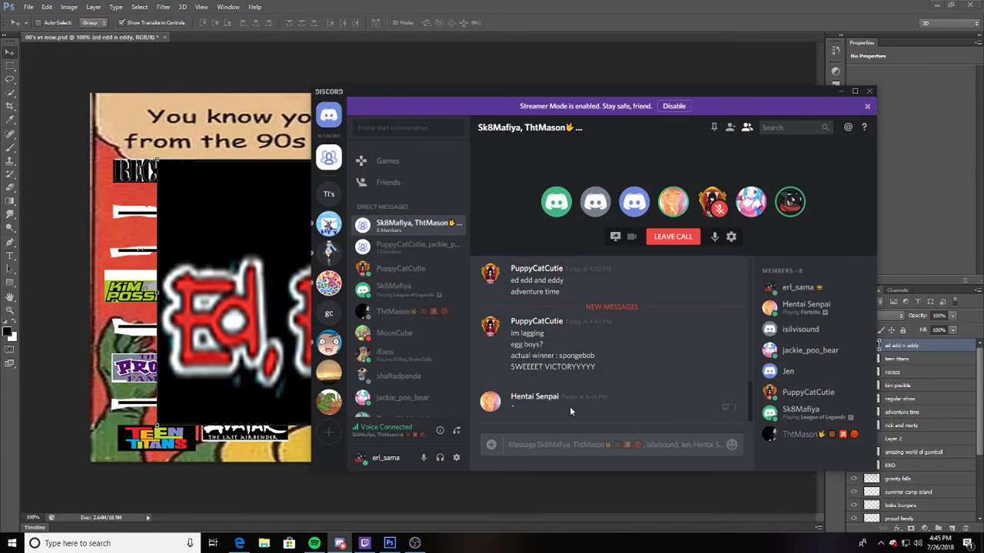
pyautogui.click(530, 489)
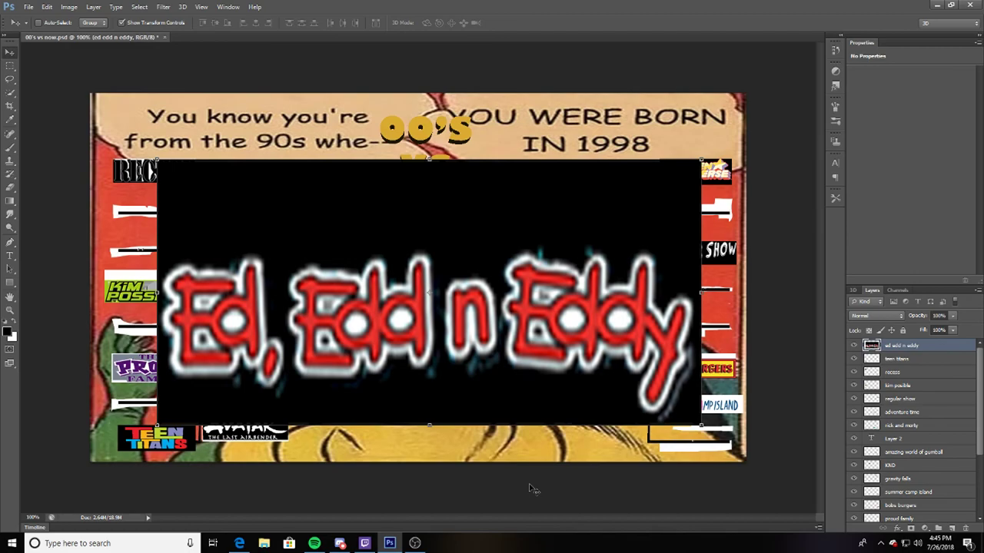
# - Enlarge the winning Ed, Edd n Eddy logo to about 108% width and 120% height, centred over nearly the whole bracket
pyautogui.moveTo(700, 160); pyautogui.dragTo(725, 127)
pyautogui.moveTo(685, 196); pyautogui.dragTo(657, 183)
pyautogui.moveTo(694, 413); pyautogui.dragTo(719, 440)
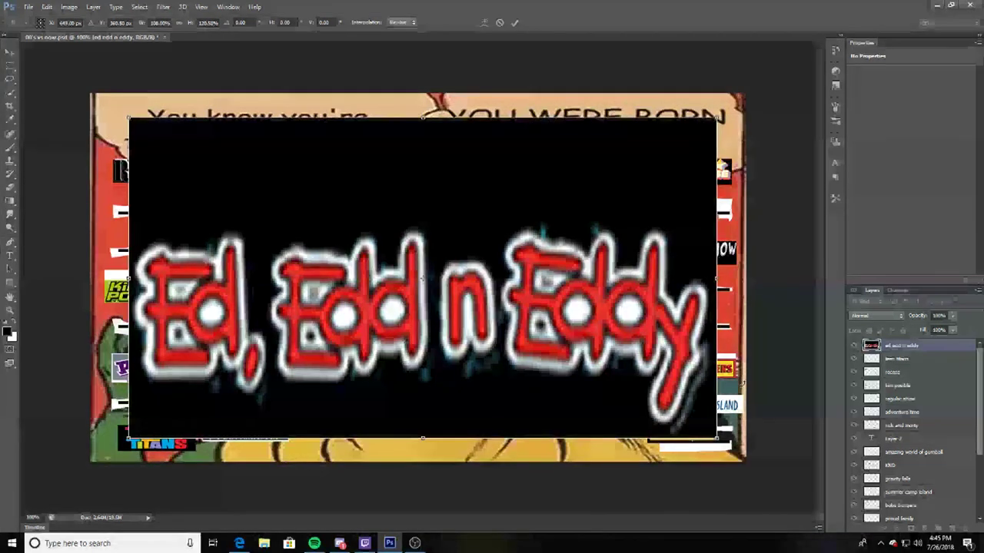
pyautogui.click(516, 23)
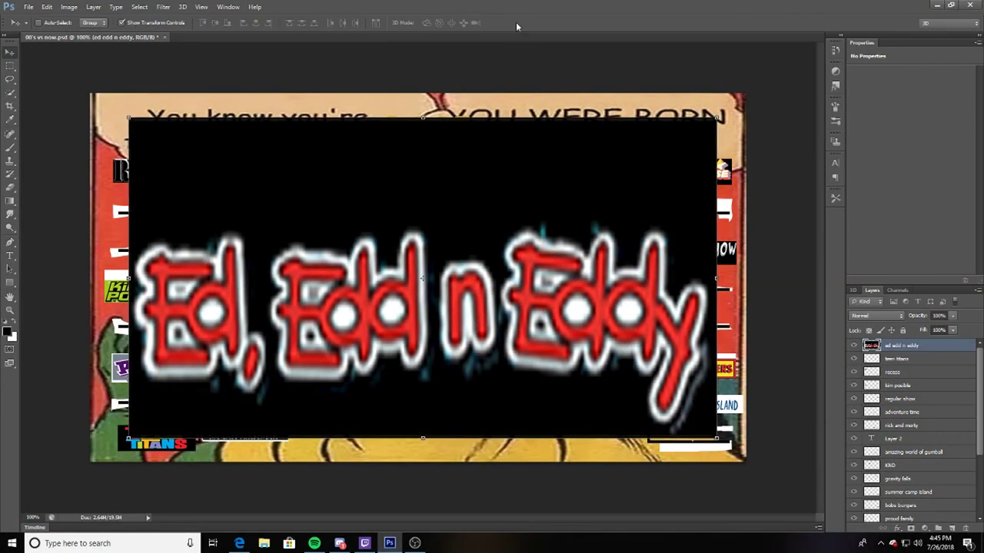